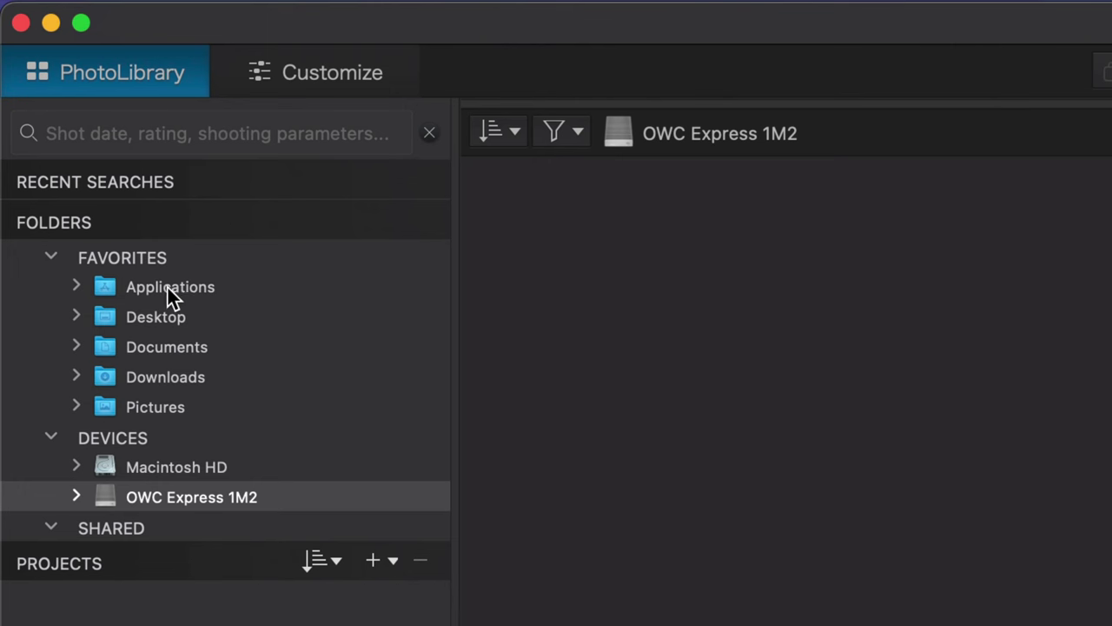
Browse the Pictures folder, expand the Macintosh HD and OWC Express 1M2 drives, and open the Demo Library folder.
{"action": "left_click", "coordinate": [98, 407]}
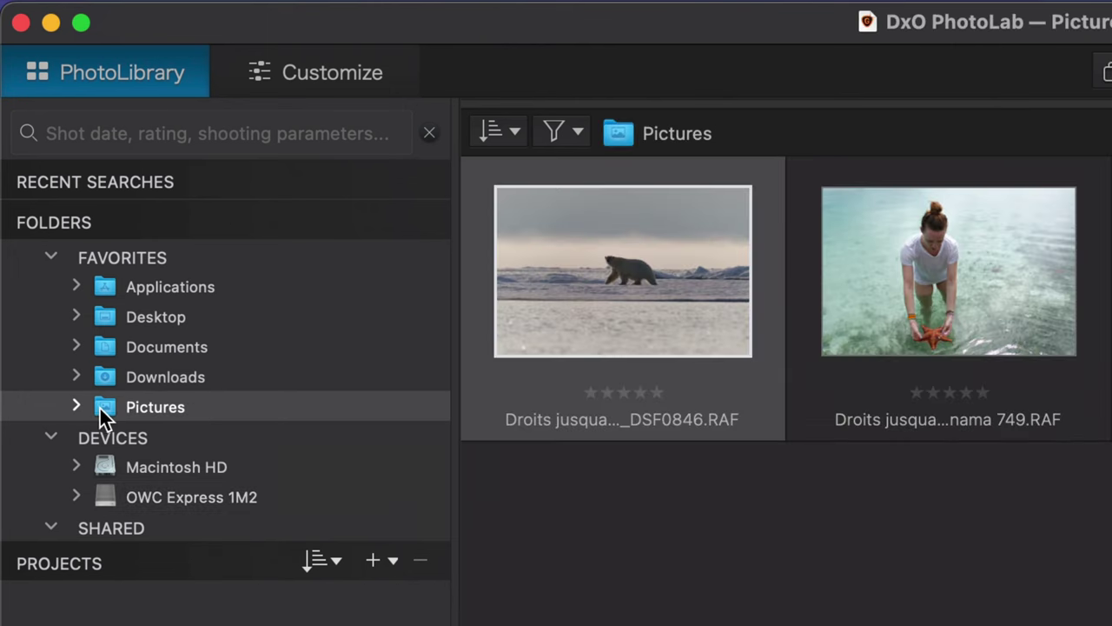
{"action": "left_click", "coordinate": [76, 467]}
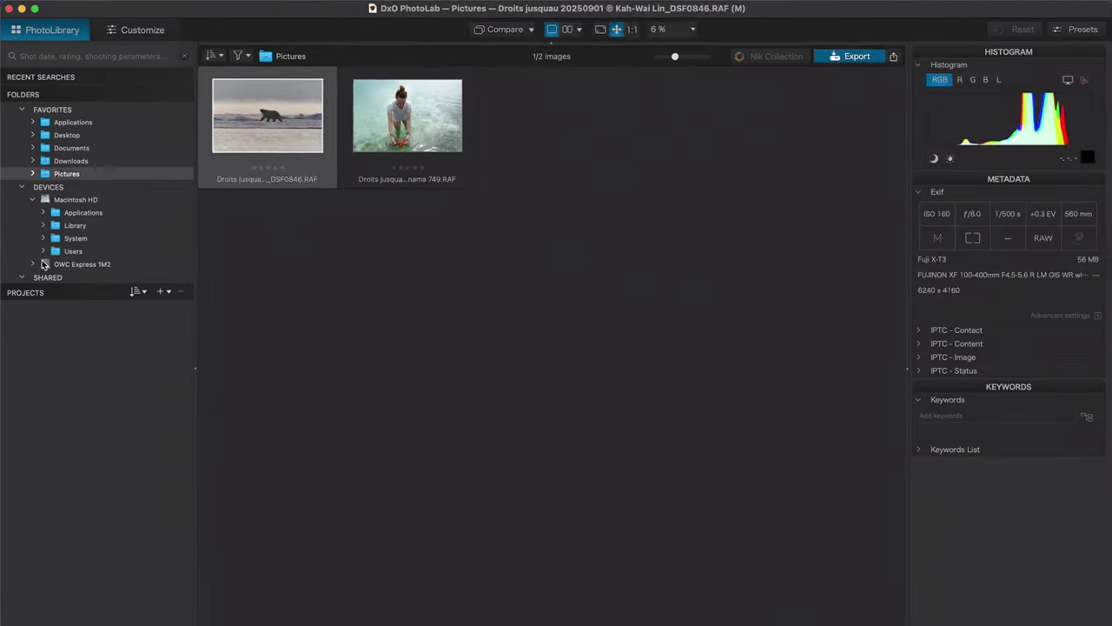
{"action": "left_click", "coordinate": [43, 265]}
{"action": "left_click", "coordinate": [38, 265]}
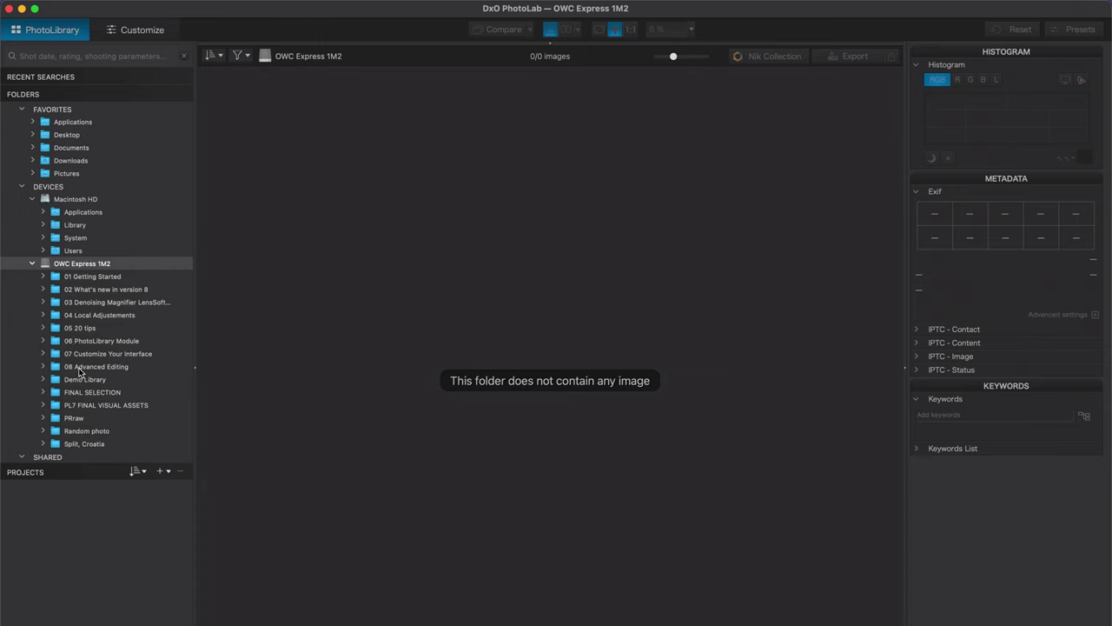
{"action": "left_click", "coordinate": [84, 380]}
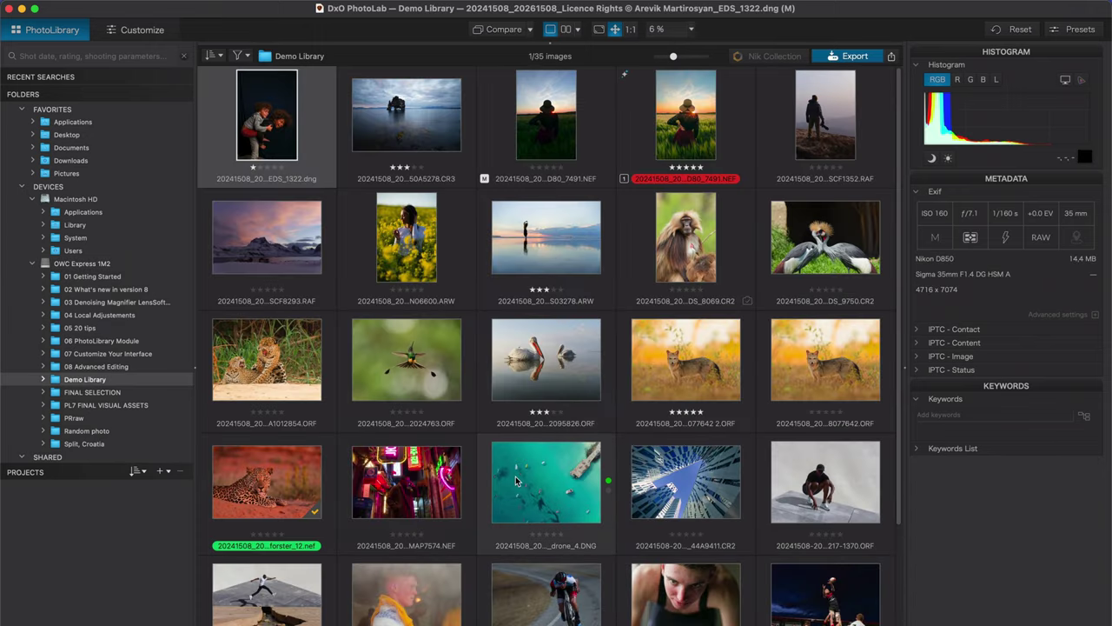
Select the red-labelled copy of D80_7491.NEF and show the advanced settings of its Exif metadata.
{"action": "scroll", "coordinate": [515, 481], "scroll_direction": "down", "scroll_amount": 3}
{"action": "scroll", "coordinate": [515, 481], "scroll_direction": "up", "scroll_amount": 3}
{"action": "left_click", "coordinate": [697, 126]}
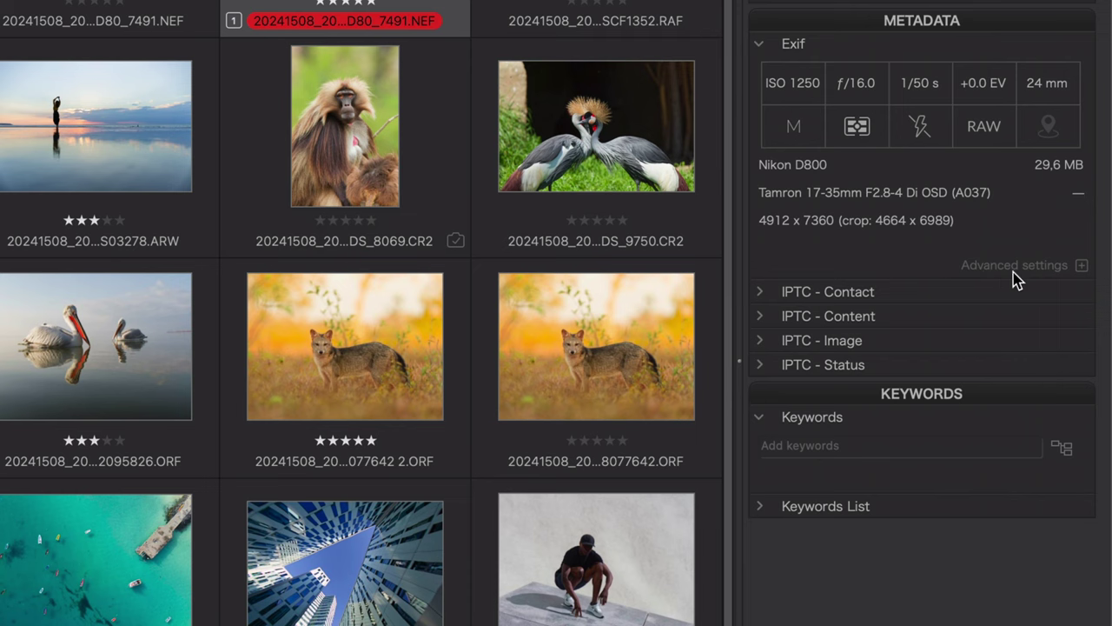
{"action": "left_click", "coordinate": [1082, 266]}
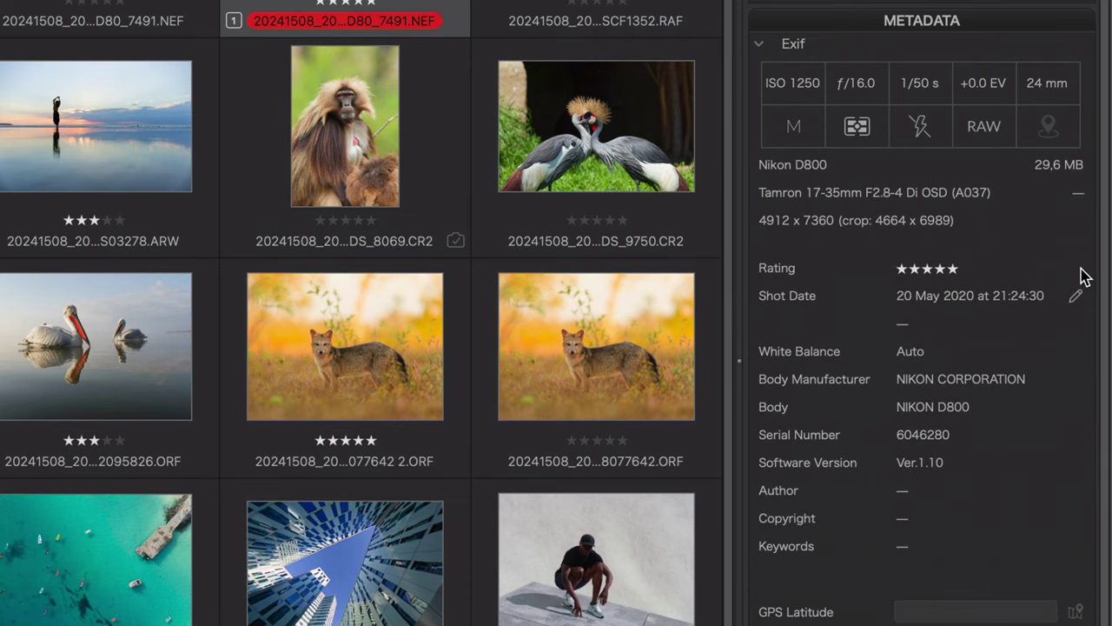
{"action": "scroll", "coordinate": [1014, 452], "scroll_direction": "down", "scroll_amount": 1}
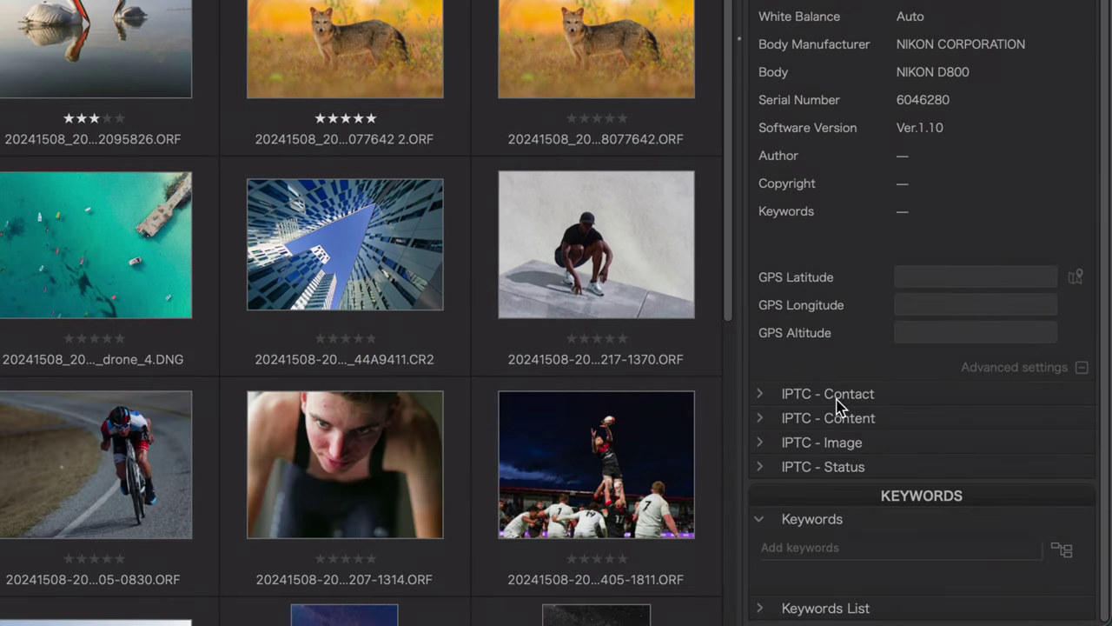
Expand the IPTC - Contact metadata section and look through its fields for the selected image.
{"action": "left_click", "coordinate": [757, 396]}
{"action": "scroll", "coordinate": [774, 470], "scroll_direction": "down", "scroll_amount": 5}
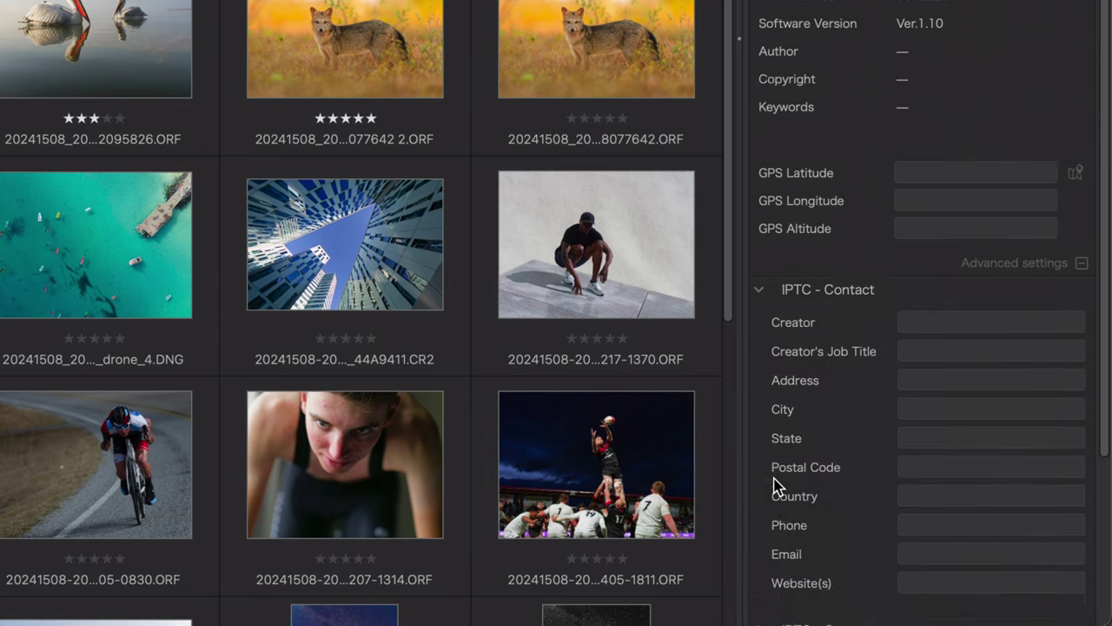
{"action": "left_click", "coordinate": [762, 424]}
{"action": "scroll", "coordinate": [860, 339], "scroll_direction": "up", "scroll_amount": 5}
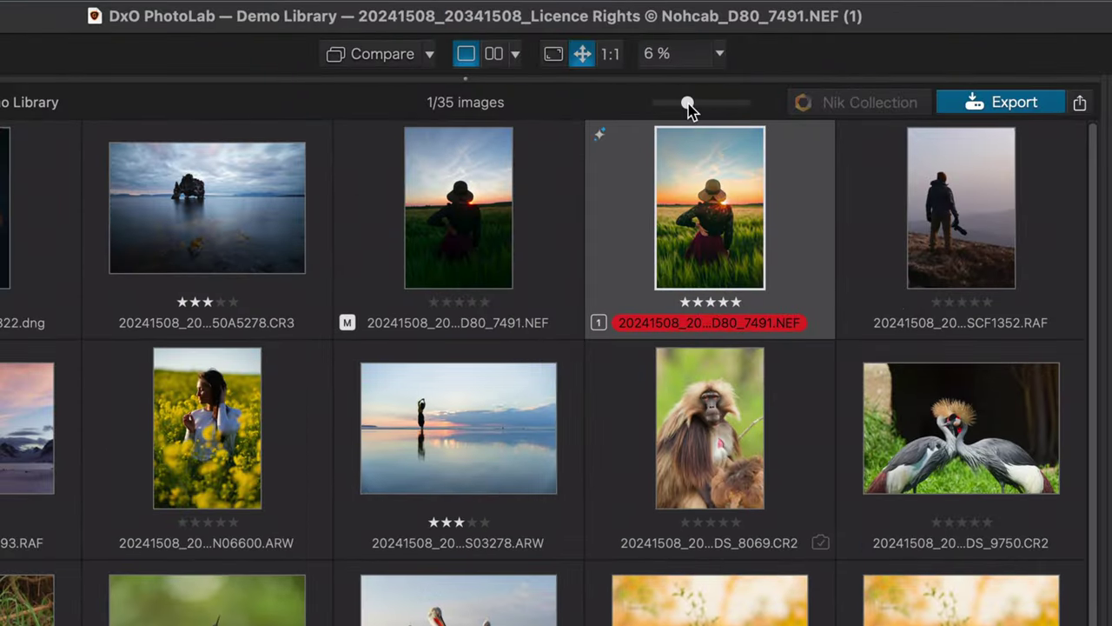
Enlarge the library thumbnails, shrink them back to five per row, and try moving the divider above the image grid.
{"action": "left_click_drag", "start_coordinate": [686, 105], "coordinate": [741, 112]}
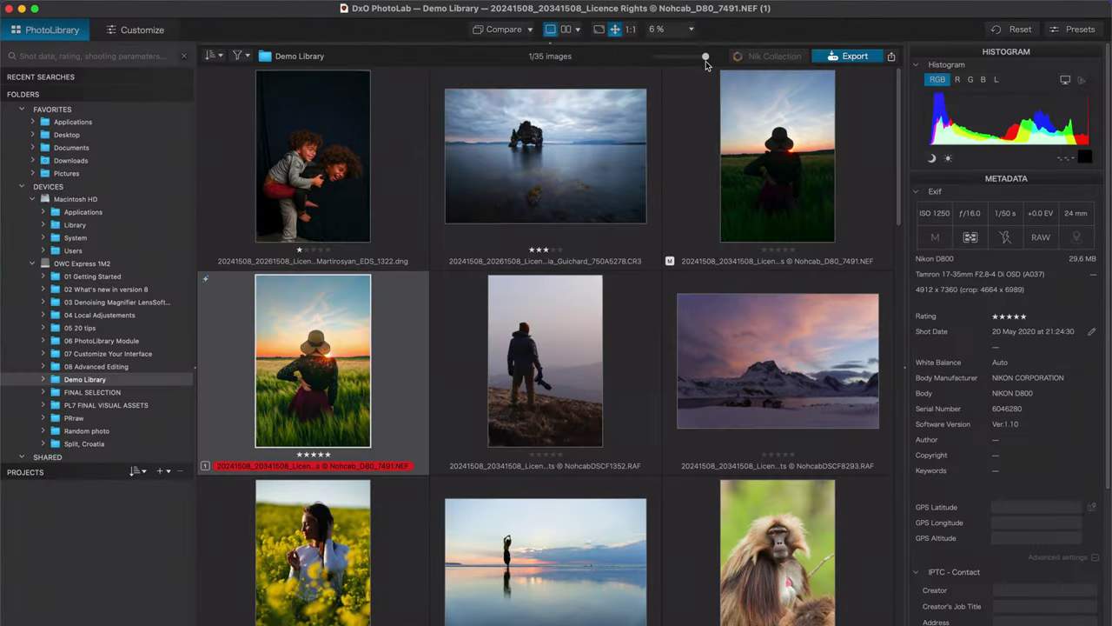
{"action": "left_click_drag", "start_coordinate": [706, 64], "coordinate": [675, 59]}
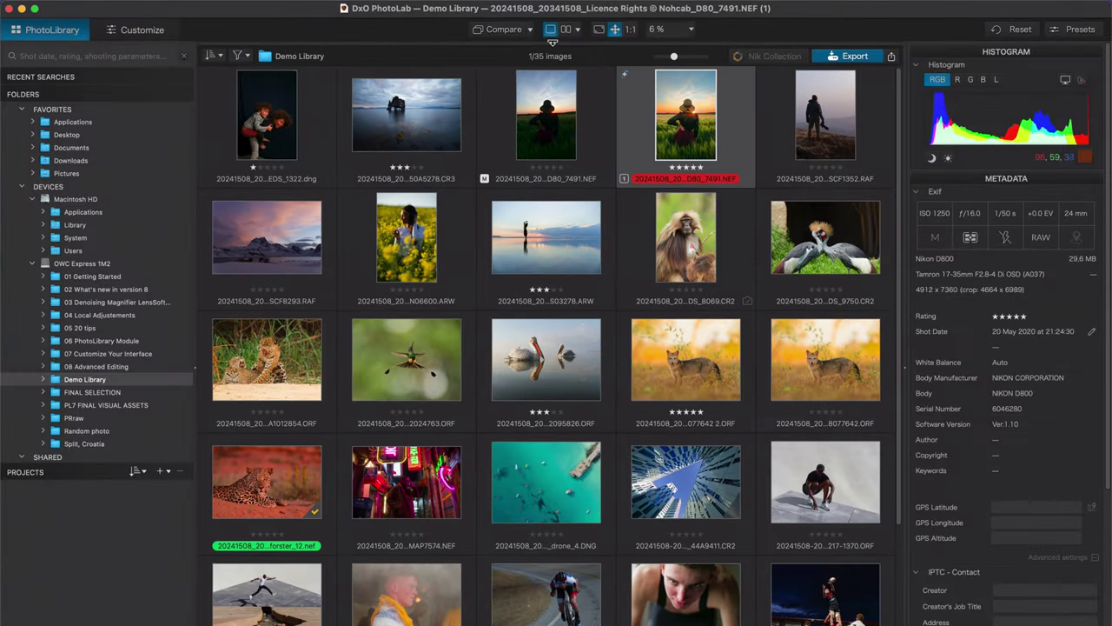
{"action": "left_click_drag", "start_coordinate": [552, 42], "coordinate": [539, 3]}
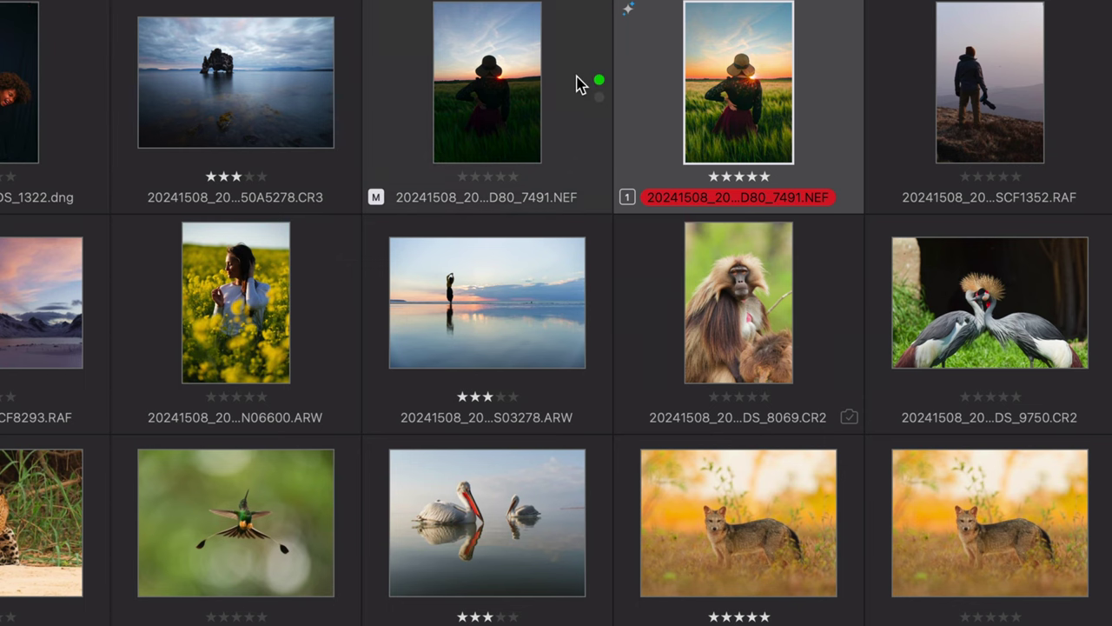
Reject the D80_7491.NEF master and 077642 2.ORF, and rate 2024763.ORF two stars and 8077642.ORF five stars.
{"action": "left_click", "coordinate": [599, 98]}
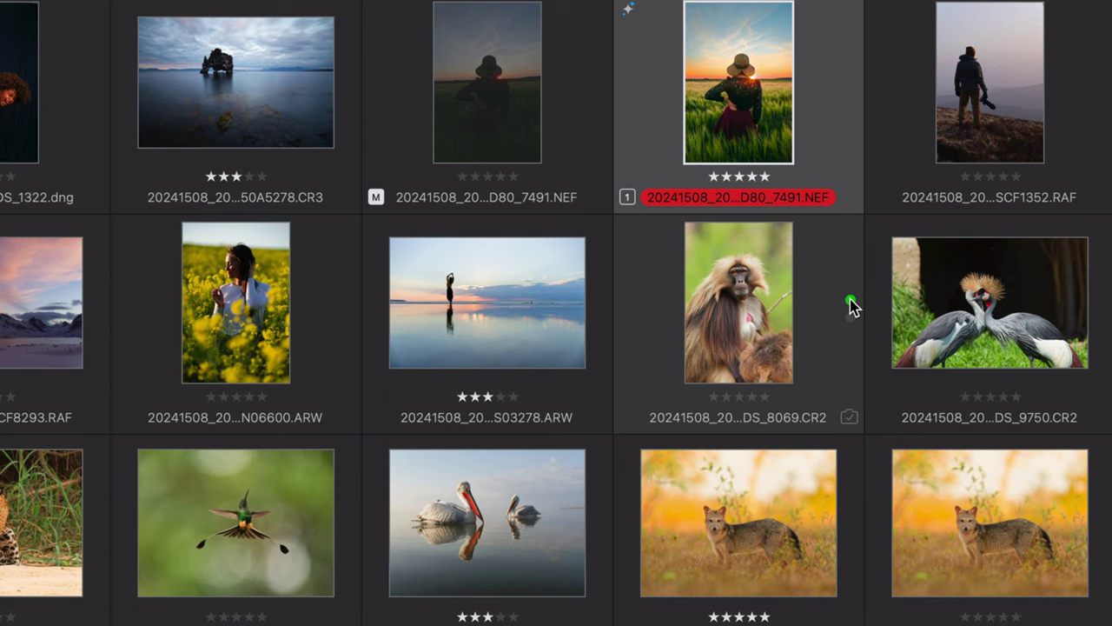
{"action": "left_click", "coordinate": [851, 538]}
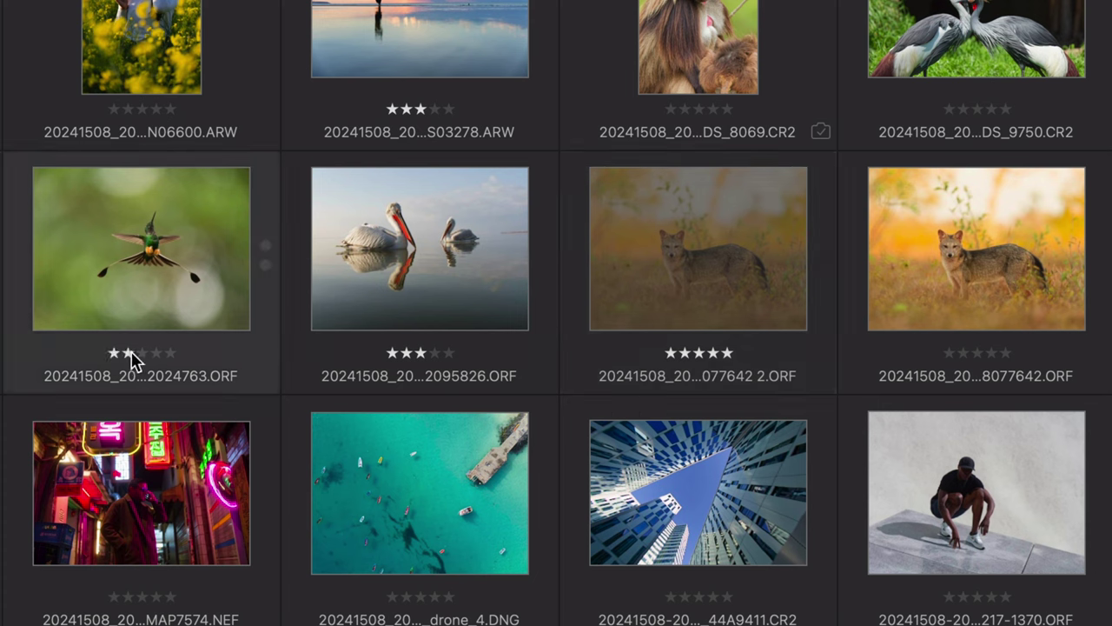
{"action": "key", "text": "5"}
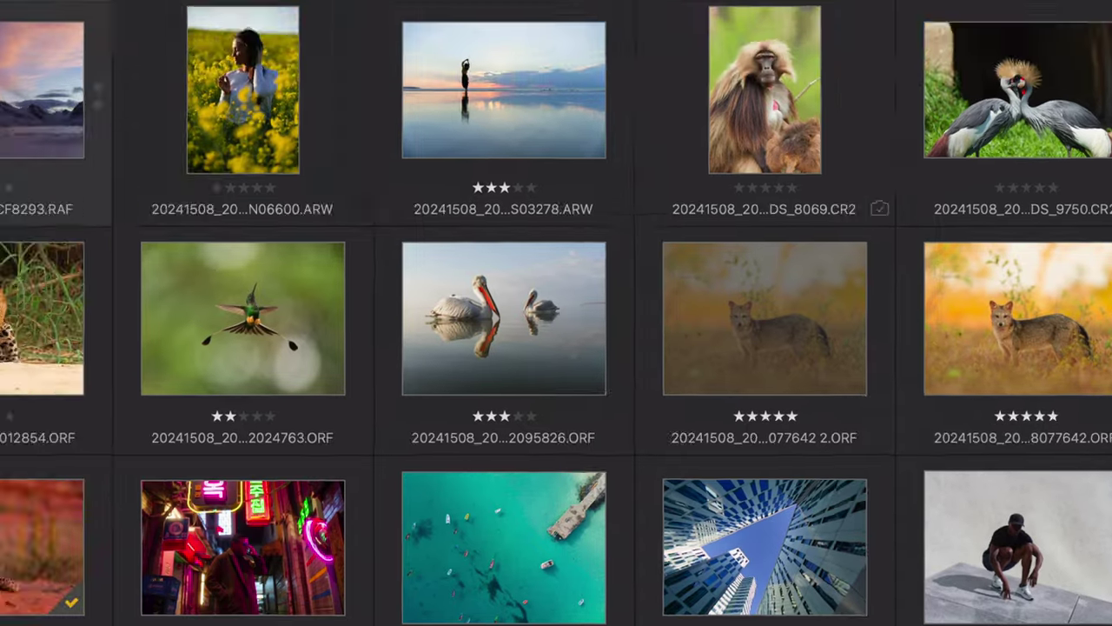
Set the color label of the beach silhouette photo S03278.ARW to Green.
{"action": "left_click", "coordinate": [321, 17]}
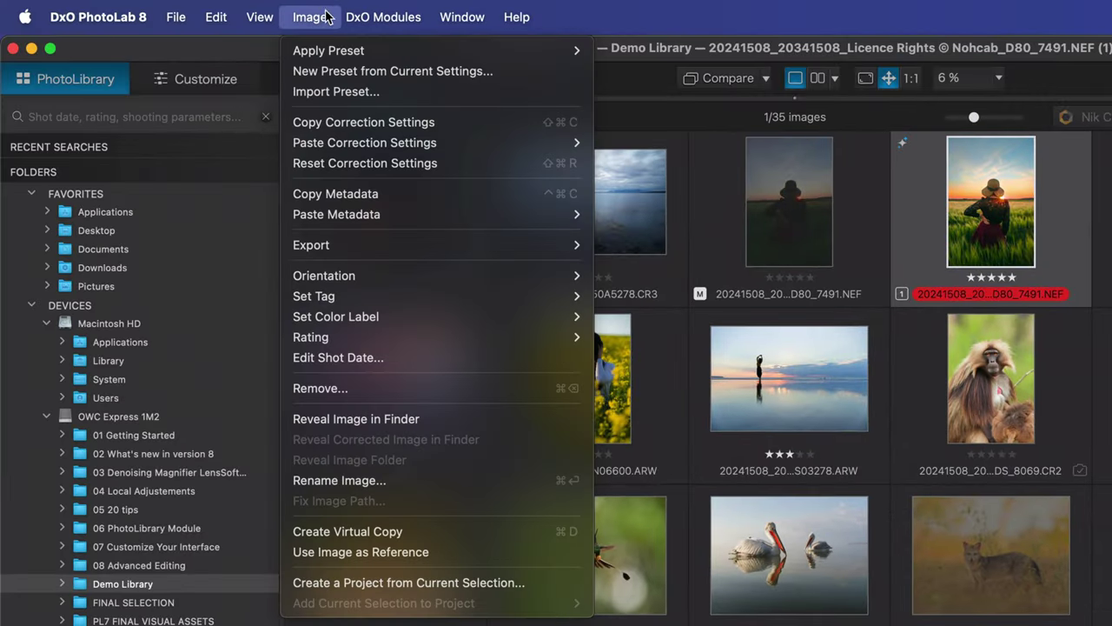
{"action": "key", "text": "Escape"}
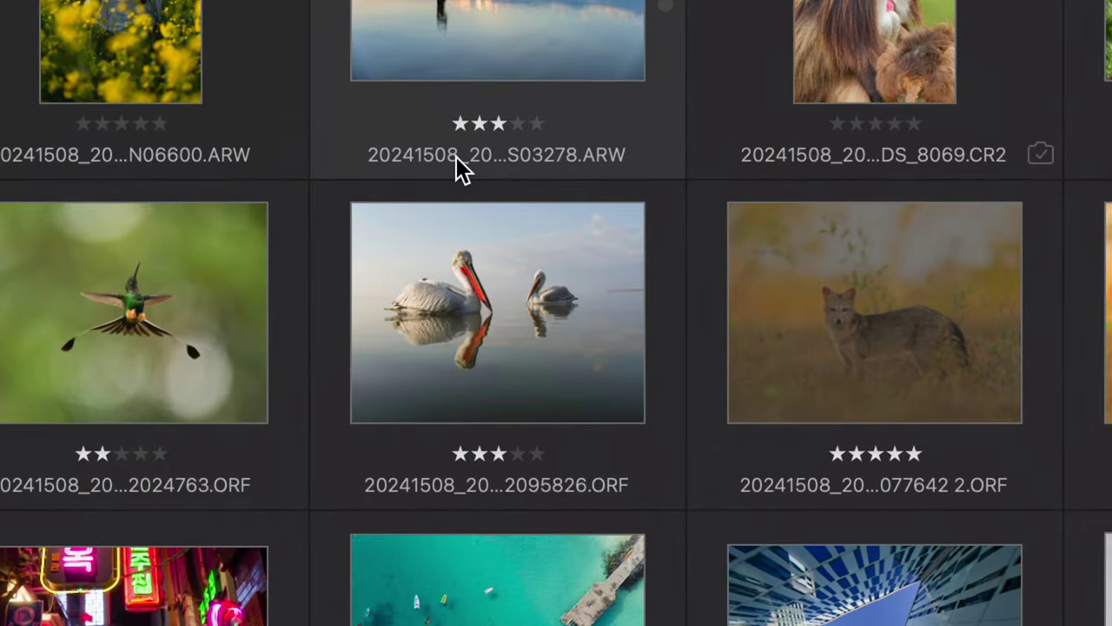
{"action": "left_click", "coordinate": [461, 170]}
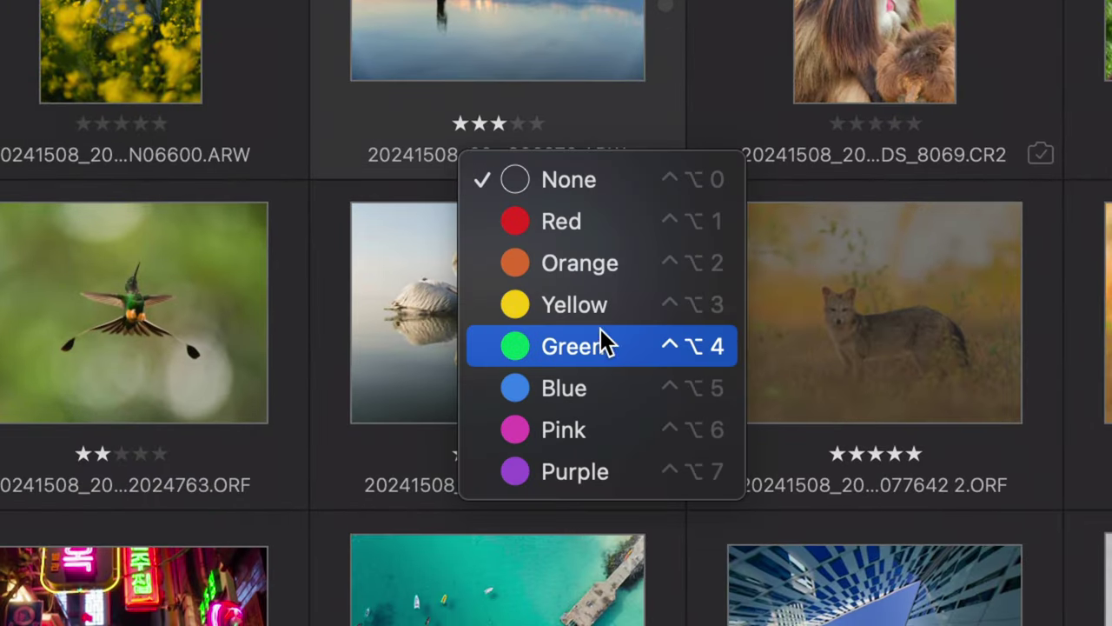
{"action": "left_click", "coordinate": [640, 356]}
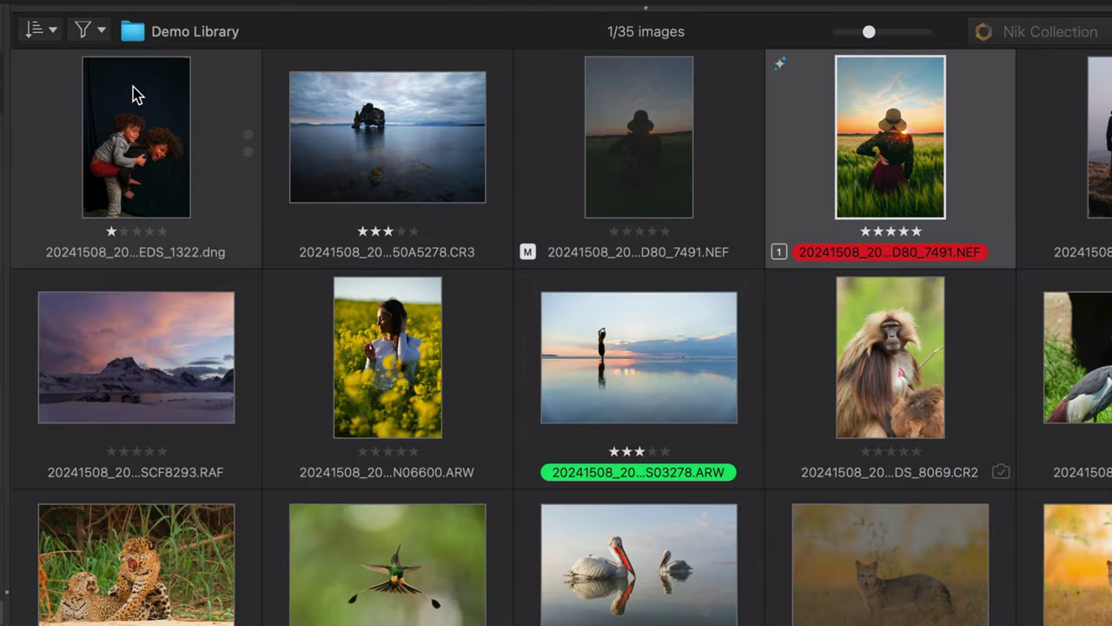
Filter the Demo Library to show only picked images, and reset the filter.
{"action": "left_click", "coordinate": [103, 32]}
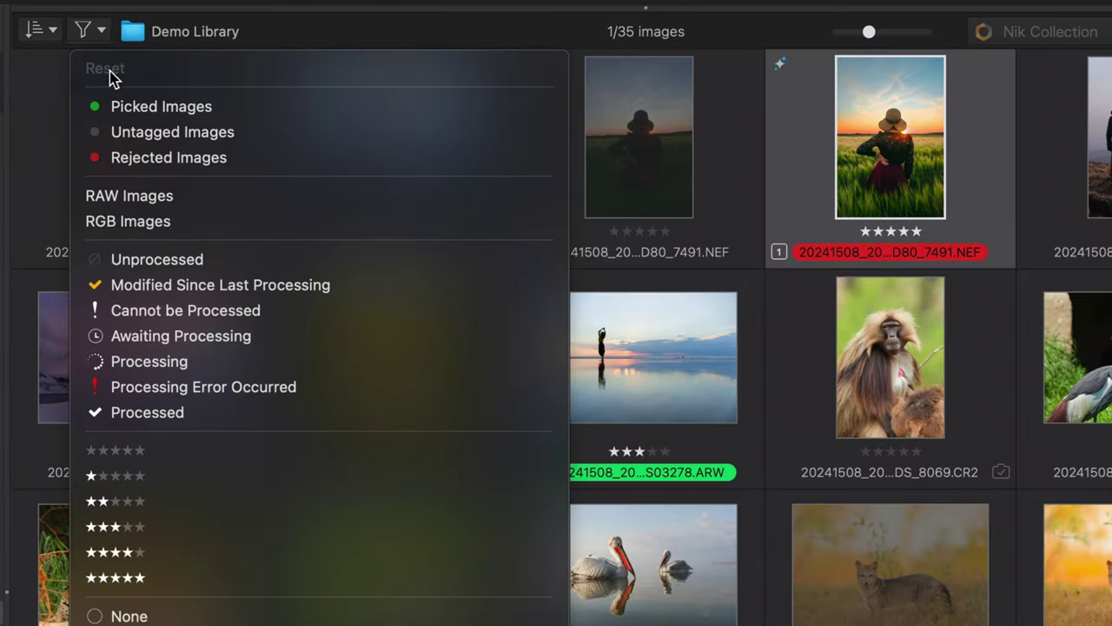
{"action": "left_click", "coordinate": [113, 106]}
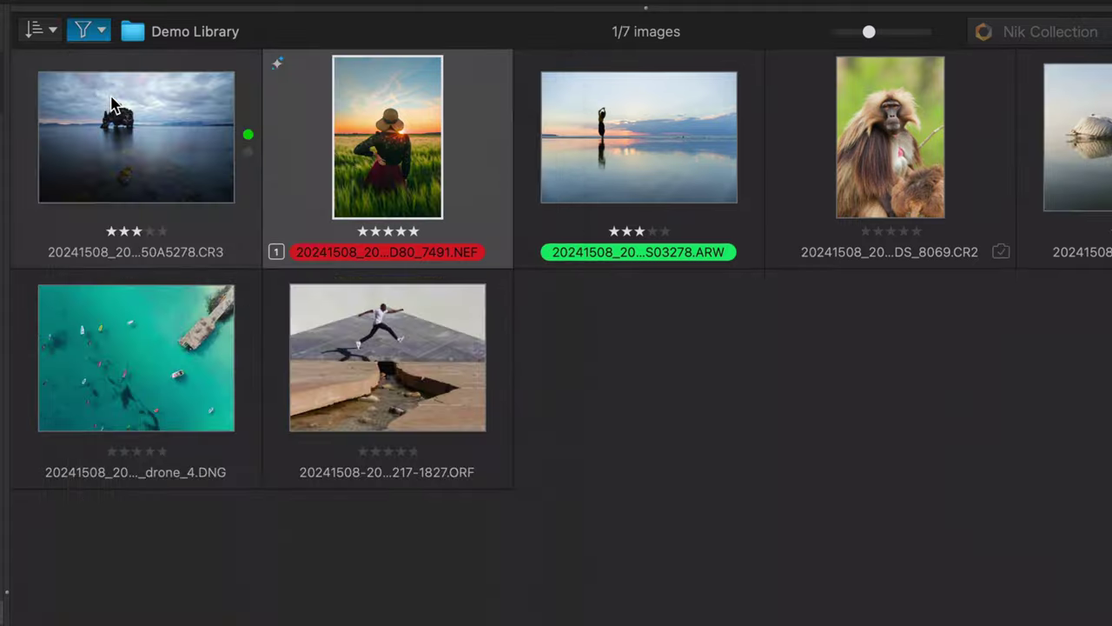
{"action": "left_click", "coordinate": [91, 33]}
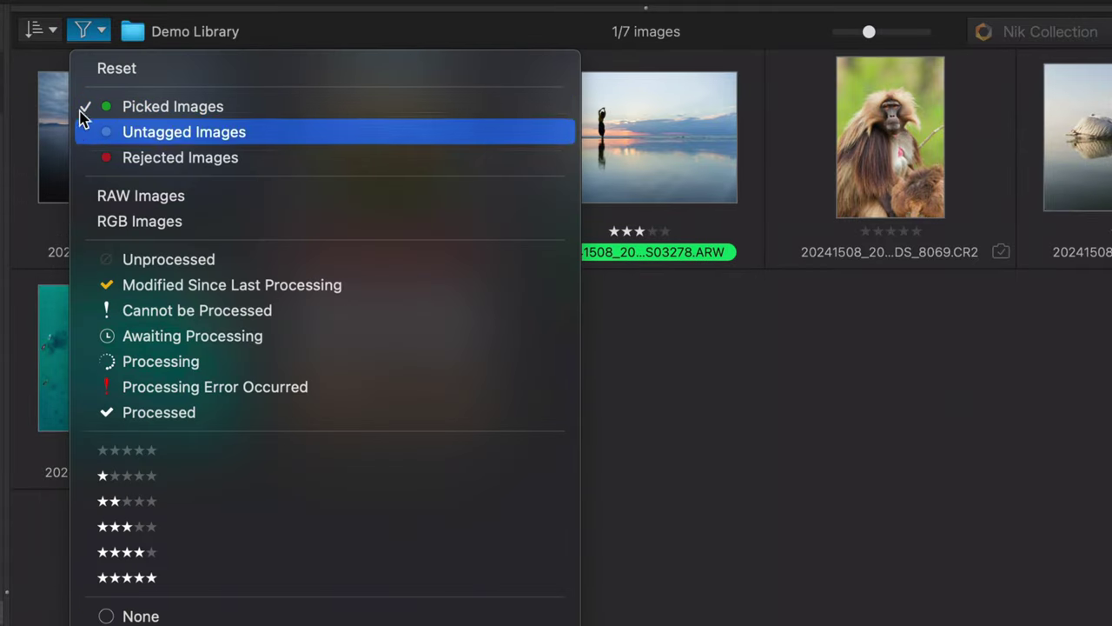
{"action": "left_click", "coordinate": [99, 69]}
Filter the Demo Library to rejected images, select them all, and open their context menu.
{"action": "left_click", "coordinate": [94, 30]}
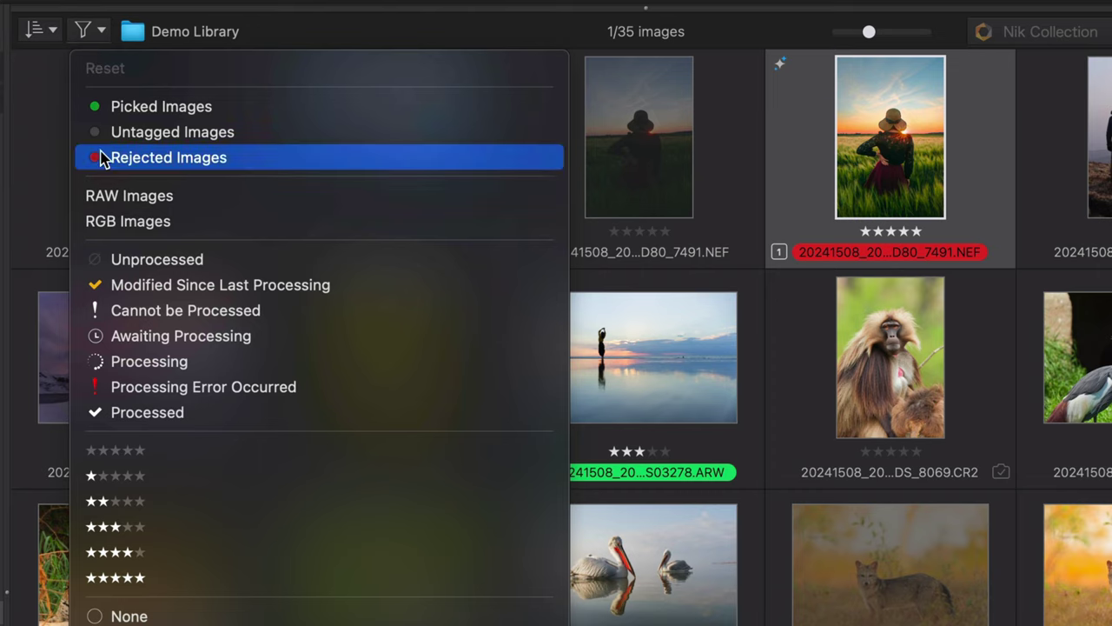
{"action": "left_click", "coordinate": [101, 158]}
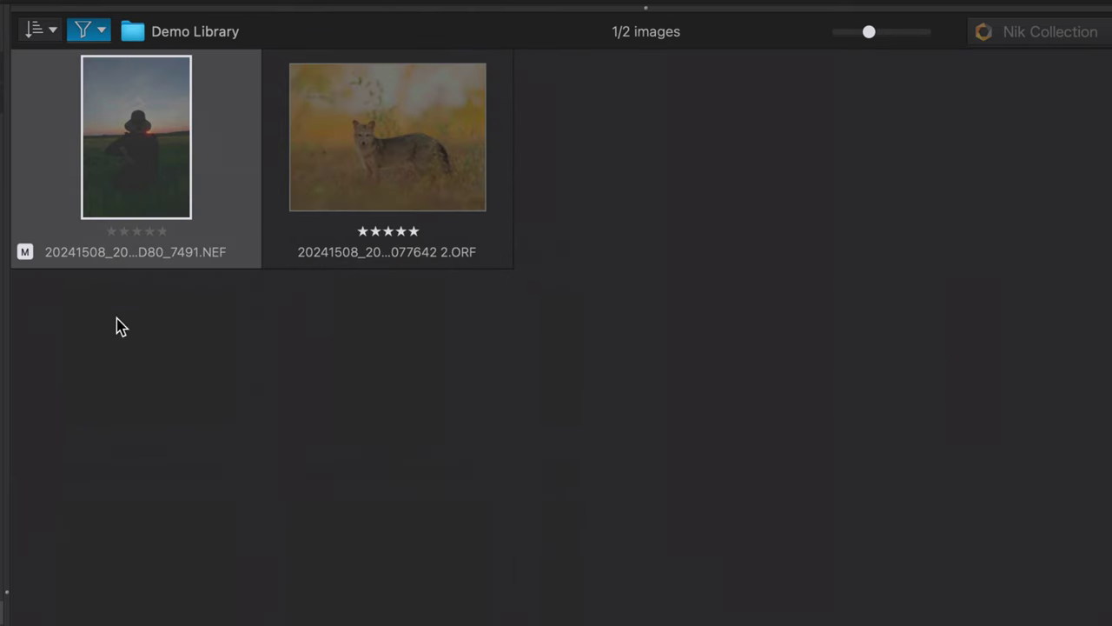
{"action": "left_click_drag", "start_coordinate": [121, 326], "coordinate": [437, 141]}
{"action": "right_click", "coordinate": [434, 133]}
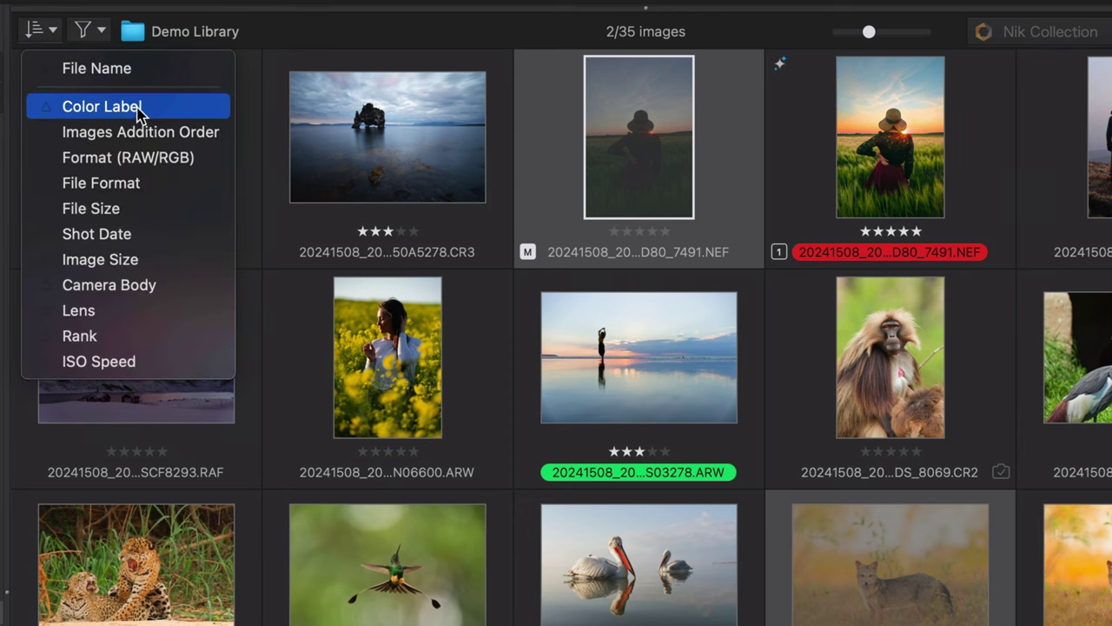
Sort the Demo Library images by Color Label and reverse the sort order.
{"action": "left_click", "coordinate": [162, 115]}
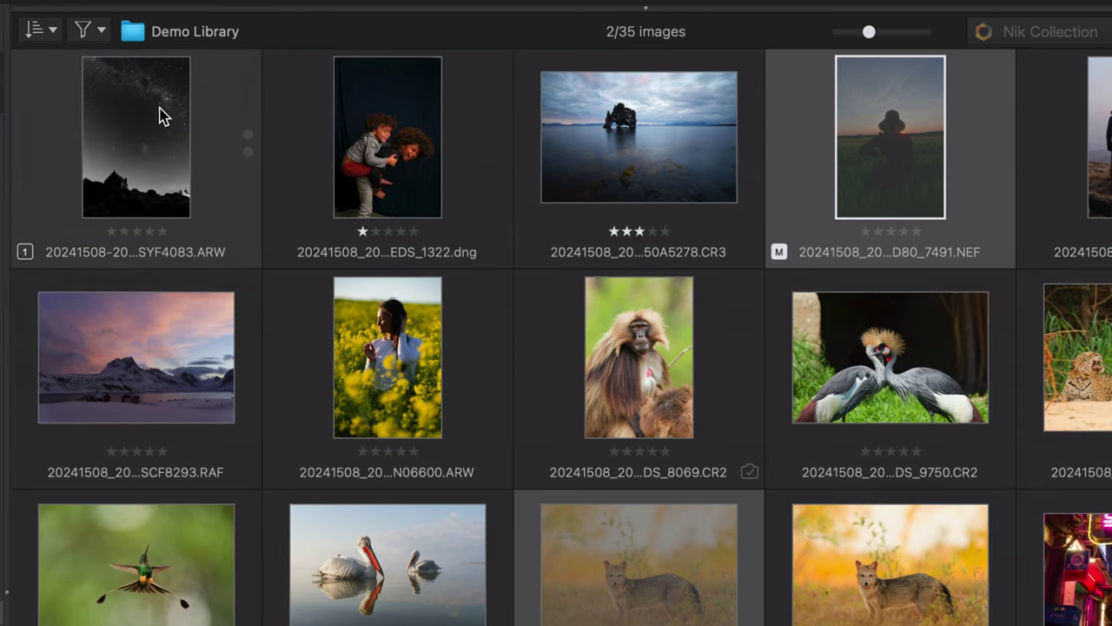
{"action": "left_click", "coordinate": [54, 31]}
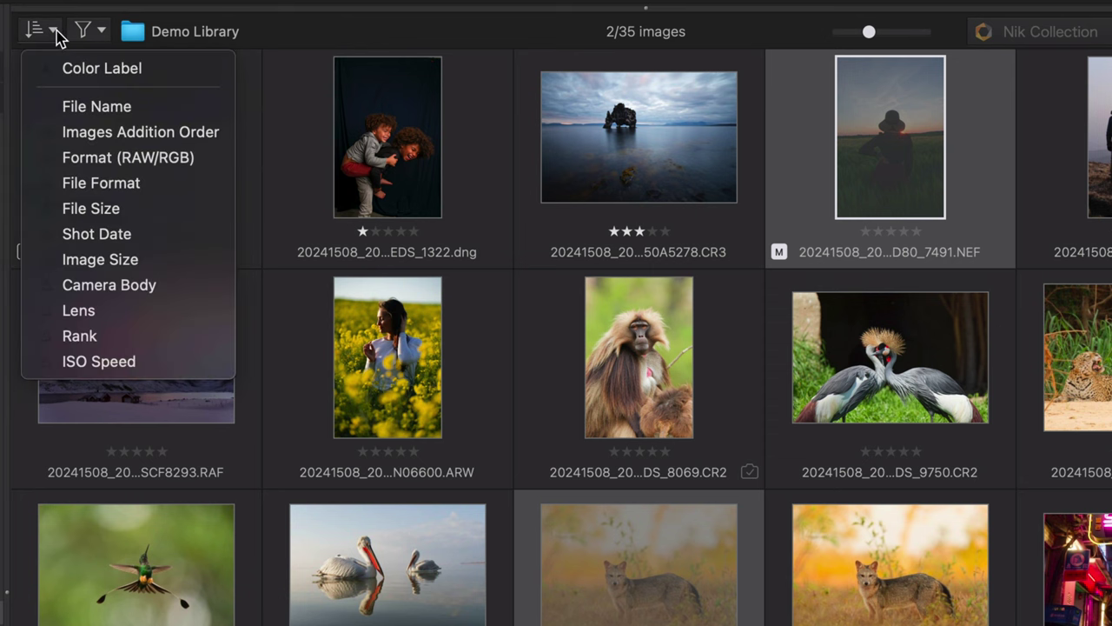
{"action": "left_click", "coordinate": [46, 73]}
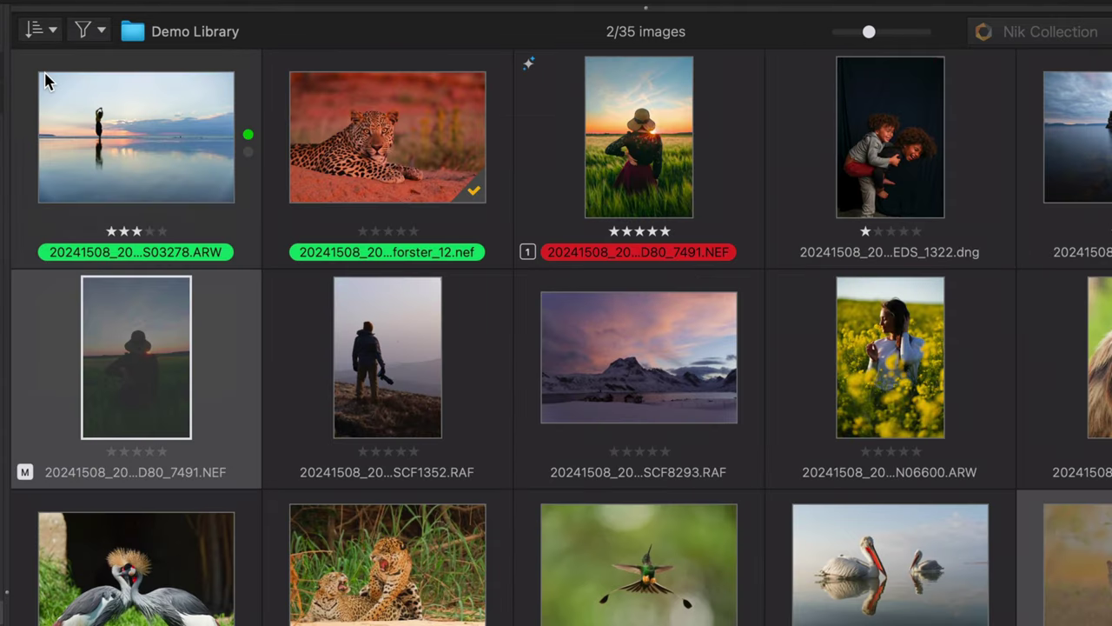
Select the green-labelled beach photo S03278.ARW and open it for editing.
{"action": "left_click", "coordinate": [98, 122]}
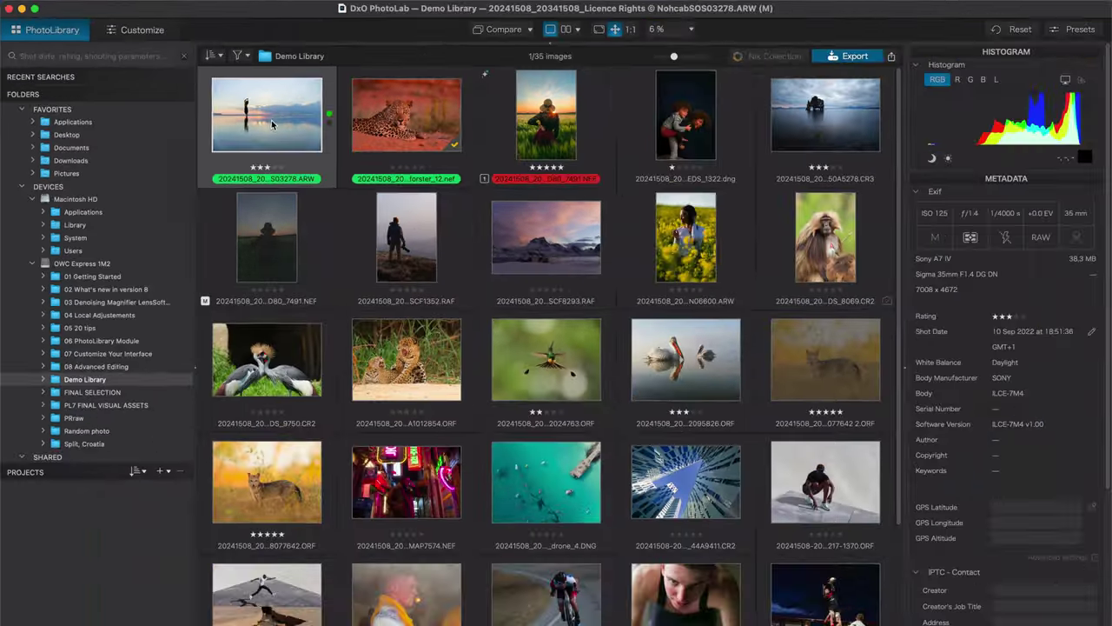
{"action": "double_click", "coordinate": [489, 225]}
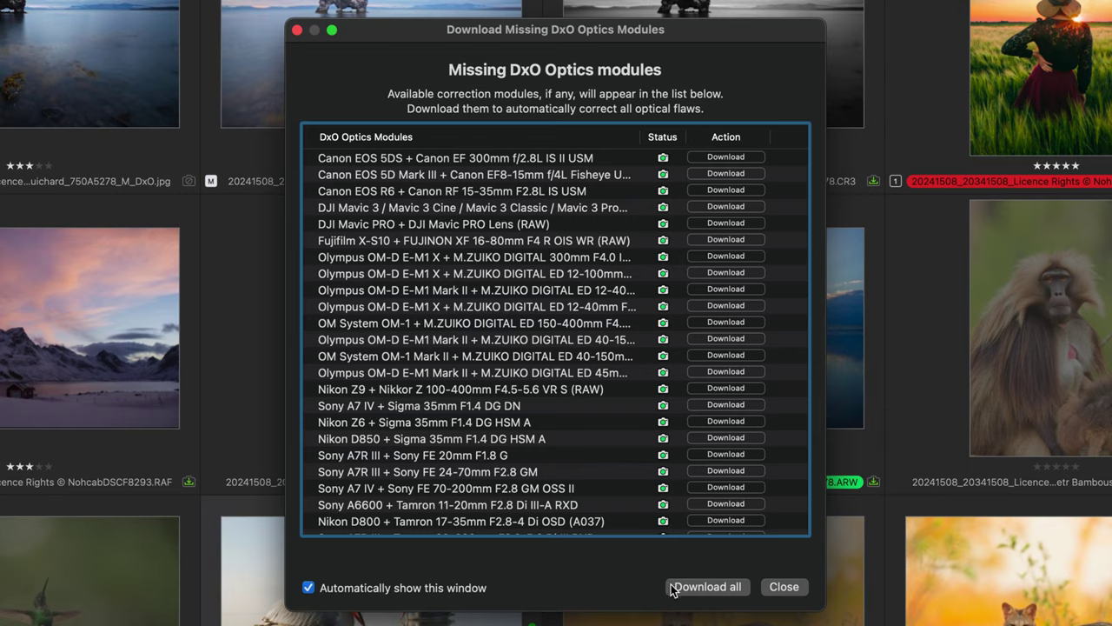
Download all the missing DxO Optics modules in the list.
{"action": "left_click", "coordinate": [673, 587]}
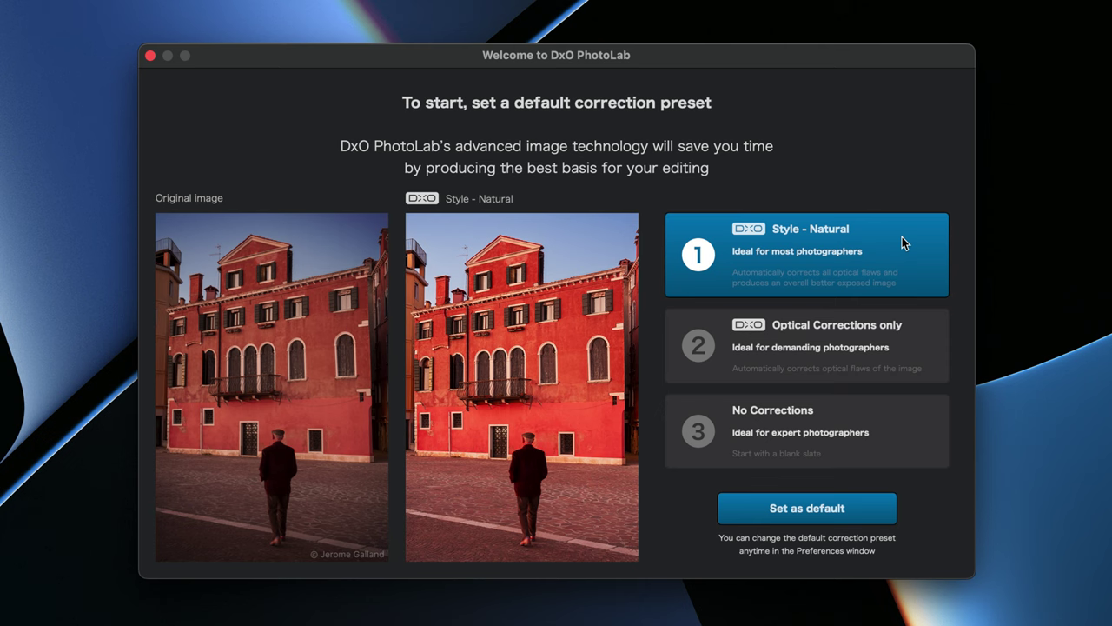
Preview the Optical Corrections only and No Corrections options for the default correction preset.
{"action": "left_click", "coordinate": [914, 335]}
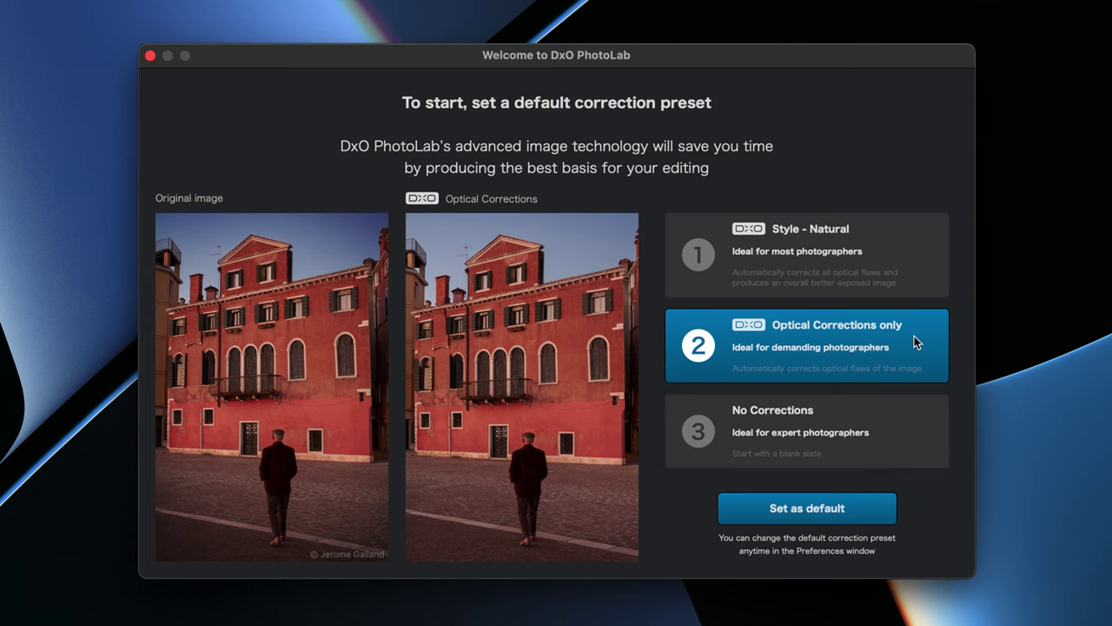
{"action": "left_click", "coordinate": [922, 433]}
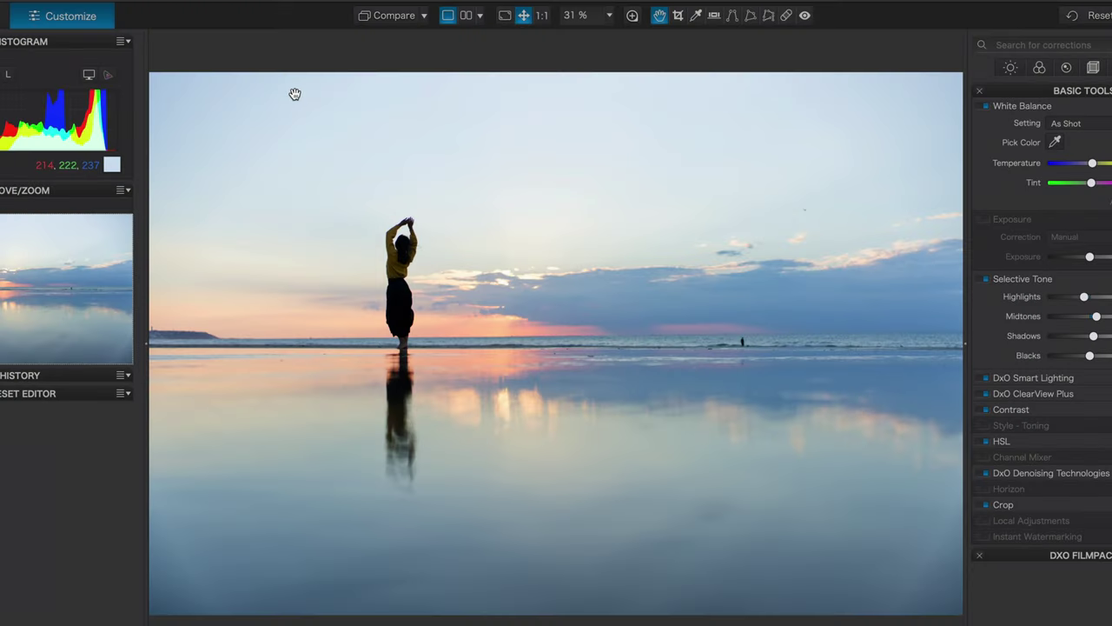
Toggle the before/after comparison of the beach photo on and off, and reduce the height of the filmstrip.
{"action": "left_click", "coordinate": [405, 19]}
{"action": "left_click", "coordinate": [405, 19]}
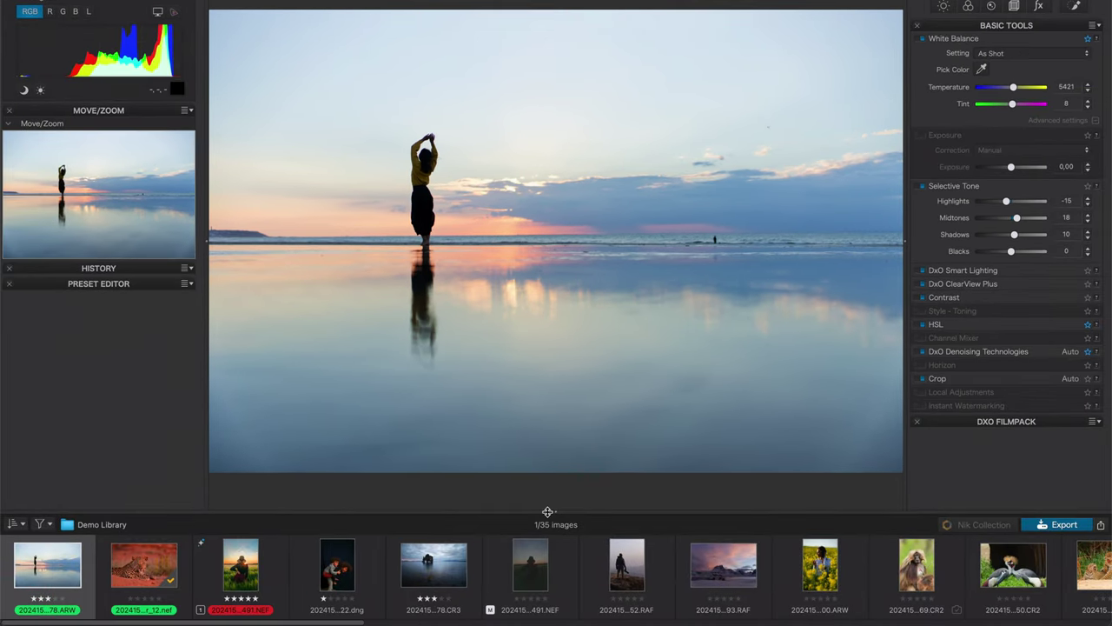
{"action": "left_click_drag", "start_coordinate": [548, 512], "coordinate": [550, 539]}
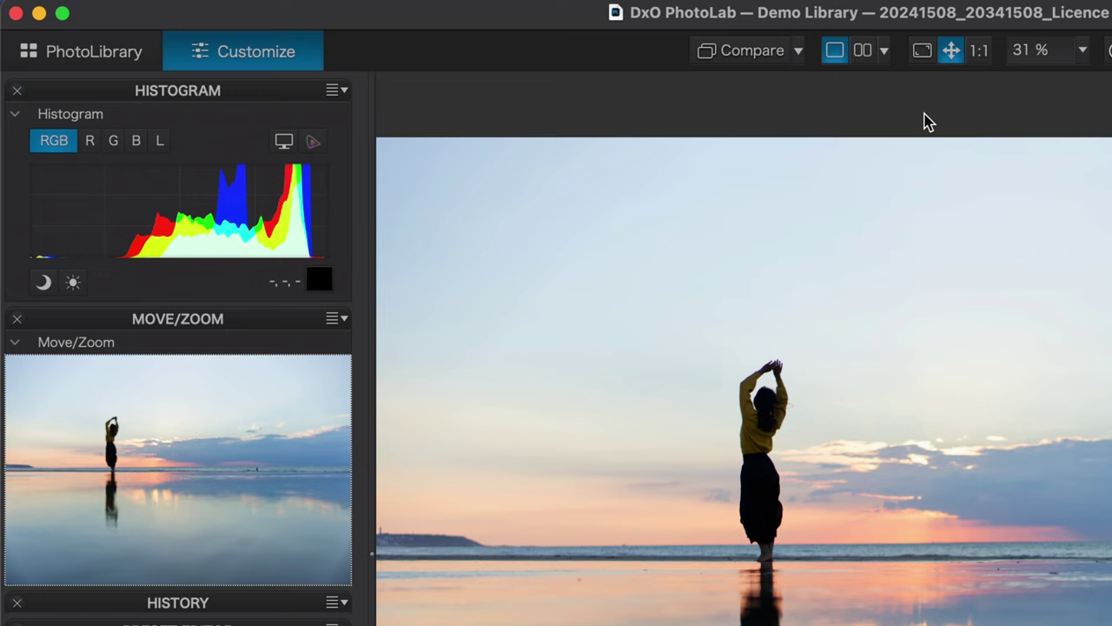
Inspect the woman in the beach photo at 100% zoom, and fit the whole image in view again.
{"action": "left_click", "coordinate": [978, 52]}
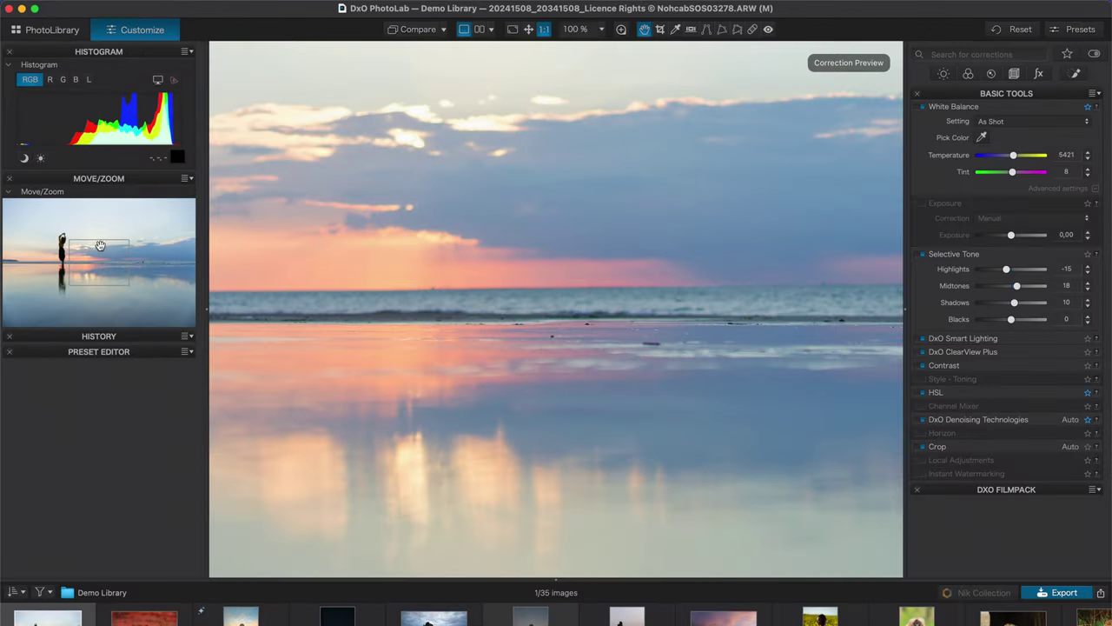
{"action": "left_click_drag", "start_coordinate": [196, 439], "coordinate": [118, 436]}
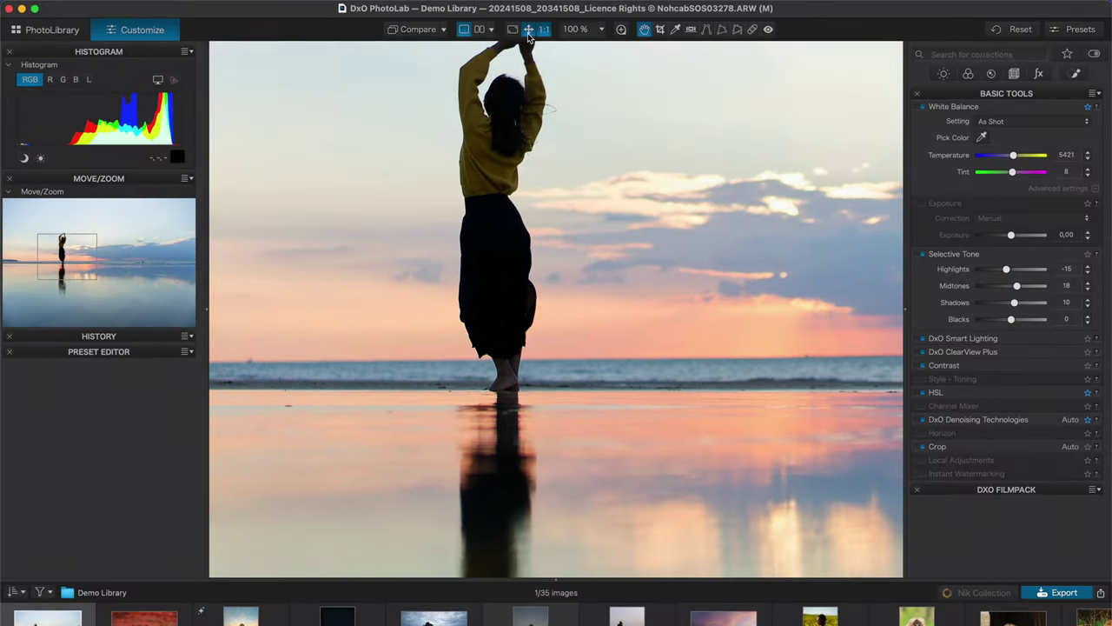
{"action": "left_click", "coordinate": [527, 29]}
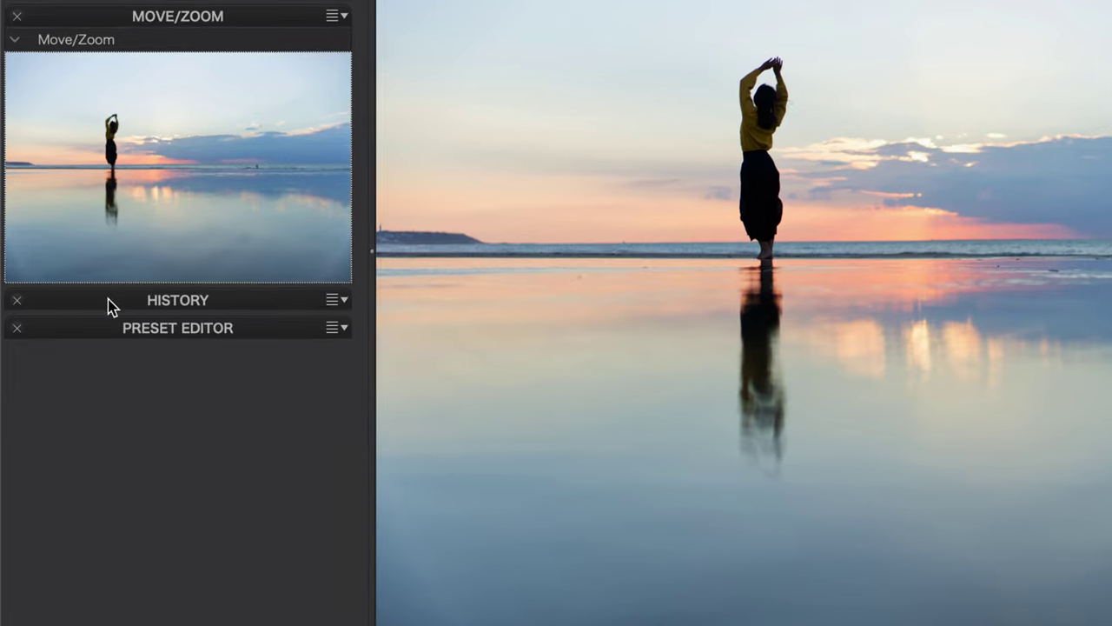
Preview the 3,462 K and 50,000 K Temperature and -9 Blacks entries in the edit history, and return to the applied preset entry.
{"action": "left_click", "coordinate": [77, 325]}
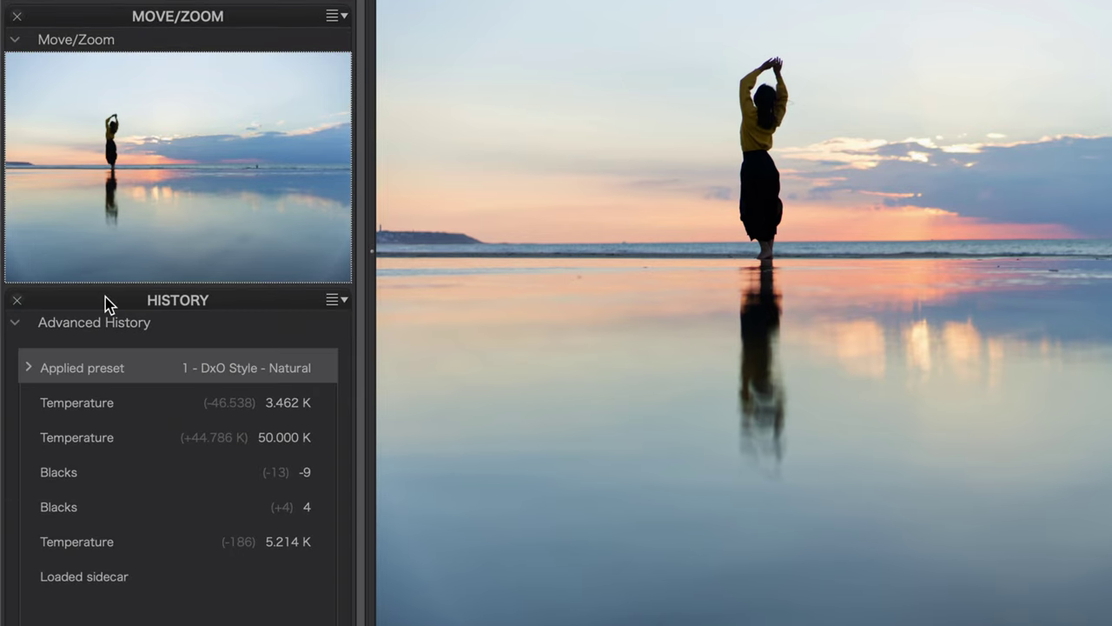
{"action": "left_click", "coordinate": [151, 402]}
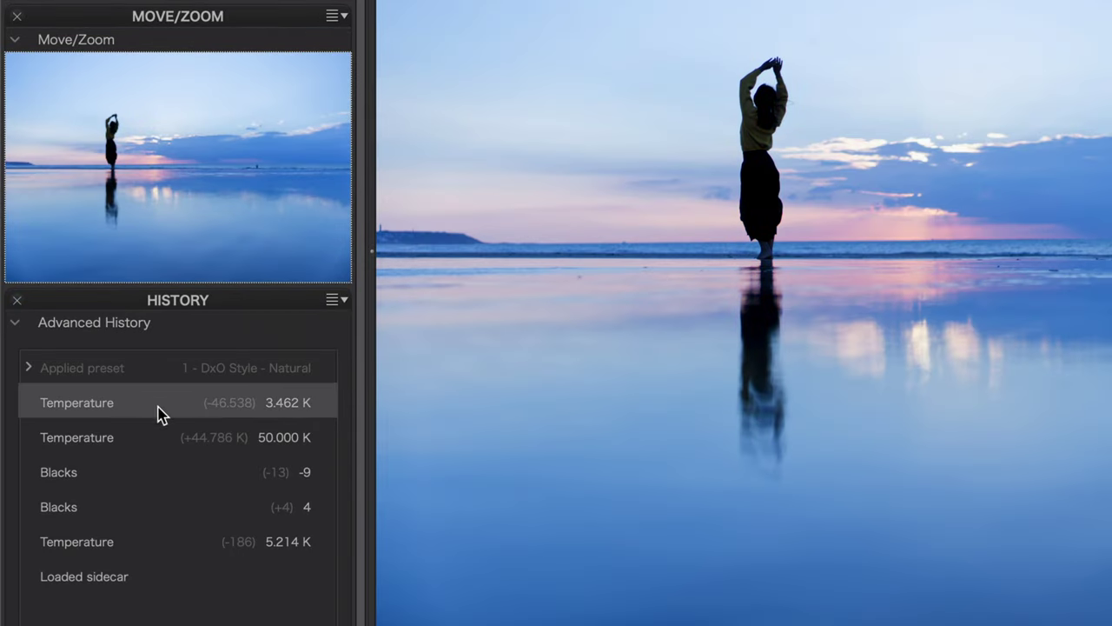
{"action": "left_click", "coordinate": [168, 439]}
{"action": "left_click", "coordinate": [171, 471]}
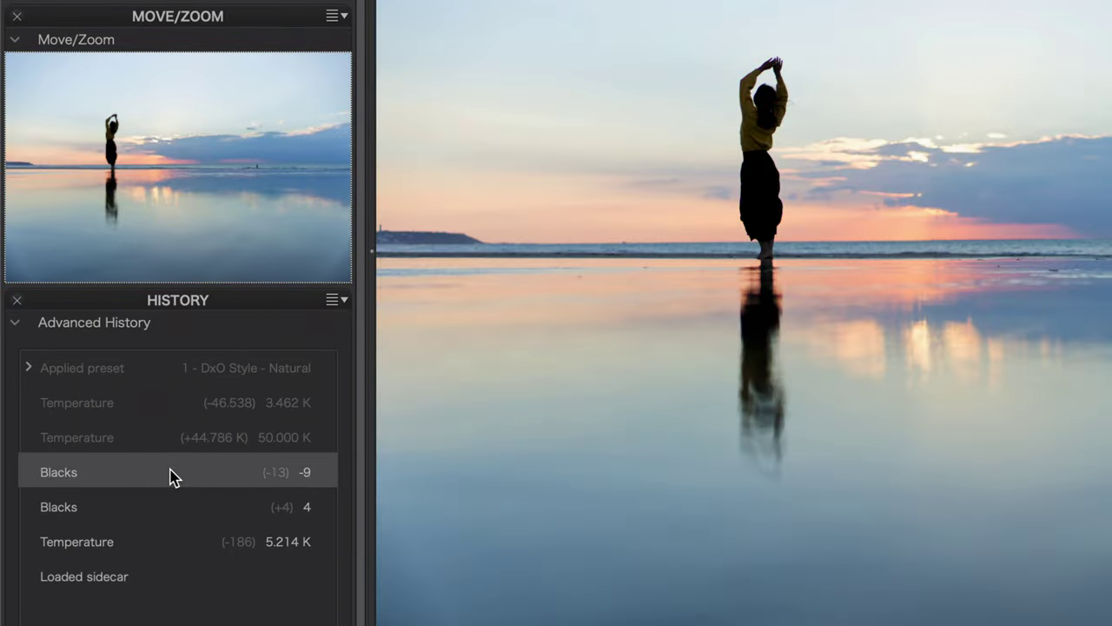
{"action": "left_click", "coordinate": [142, 376]}
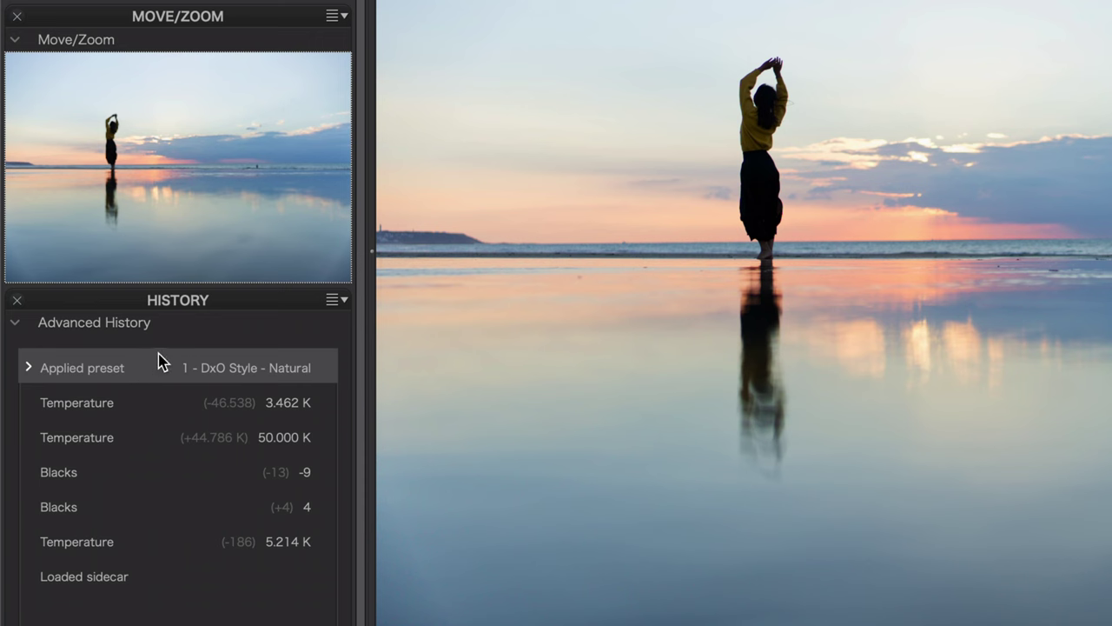
Collapse the History palette, and view the preset folders in the Preset Editor before collapsing it too.
{"action": "left_click", "coordinate": [115, 298]}
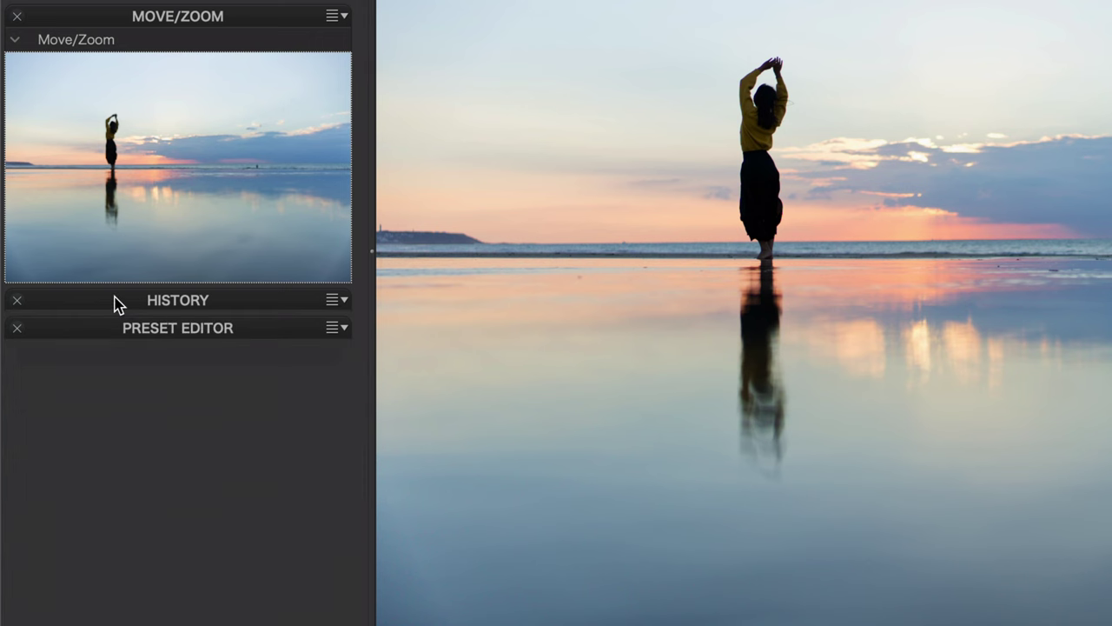
{"action": "left_click", "coordinate": [113, 328]}
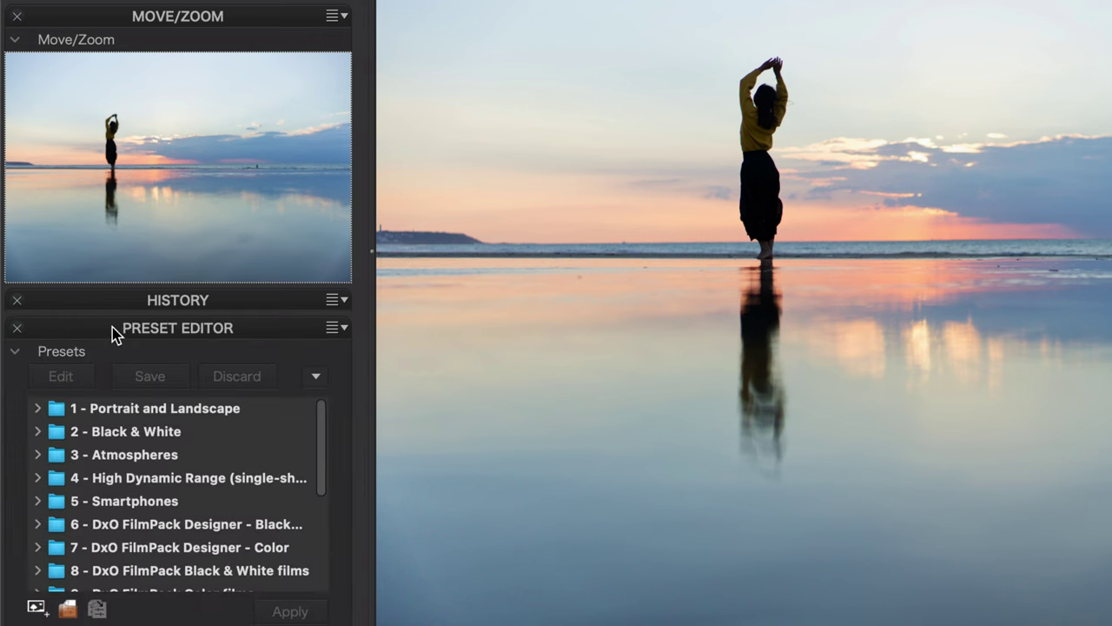
{"action": "left_click", "coordinate": [112, 328]}
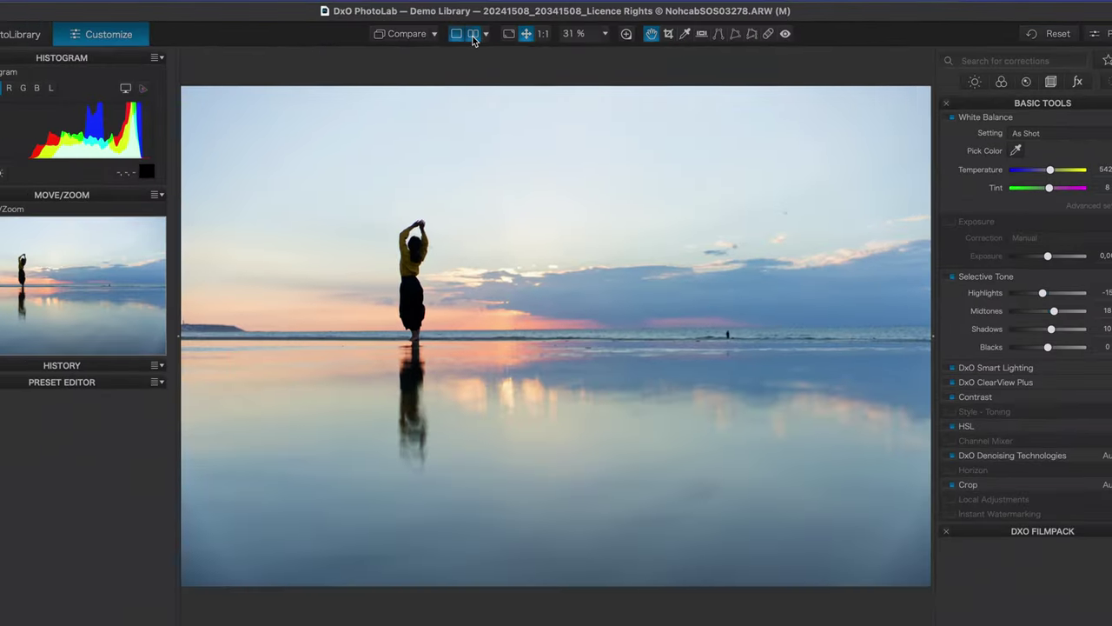
Compare the corrected and uncorrected beach photo in split view, return to the single image view, and check the available zoom levels.
{"action": "left_click", "coordinate": [372, 49]}
{"action": "left_click", "coordinate": [474, 38]}
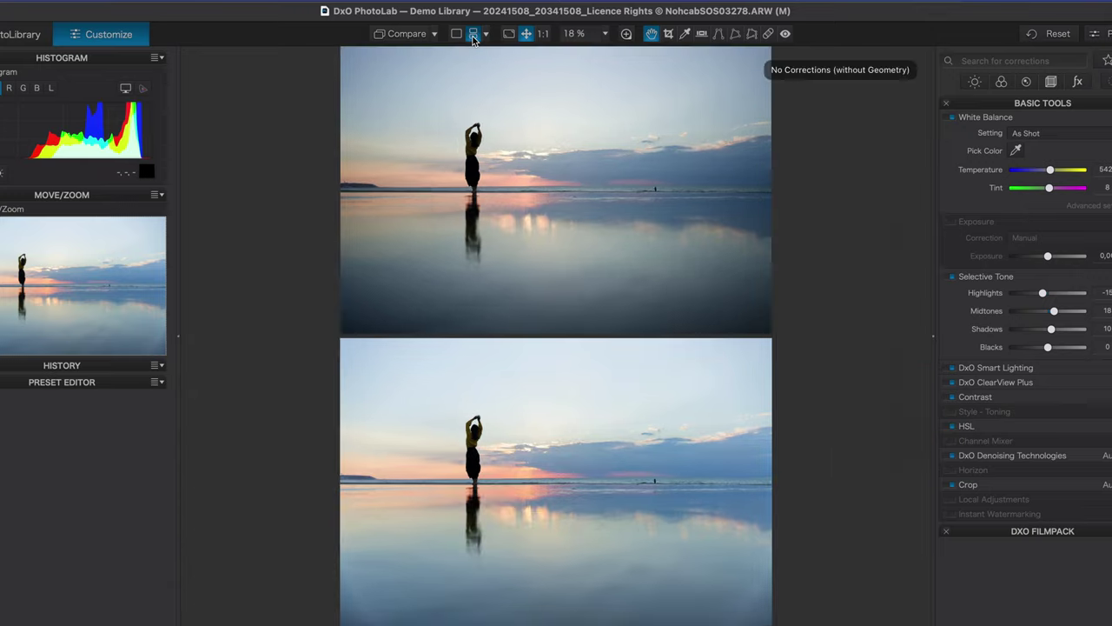
{"action": "left_click", "coordinate": [474, 38]}
{"action": "left_click", "coordinate": [474, 38]}
{"action": "left_click", "coordinate": [457, 35]}
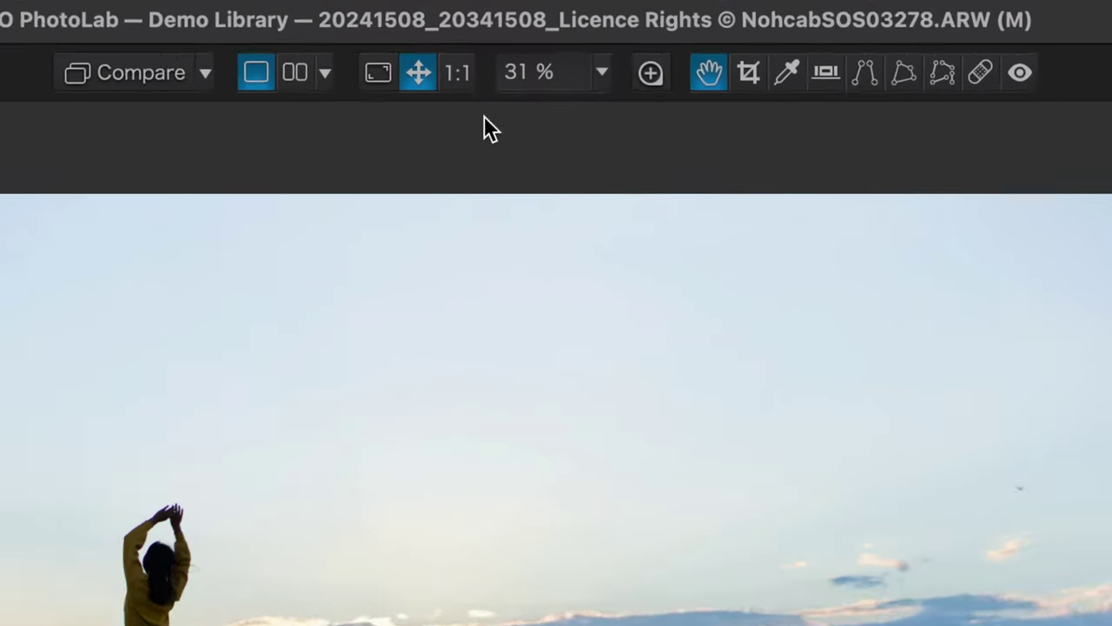
{"action": "left_click", "coordinate": [605, 33]}
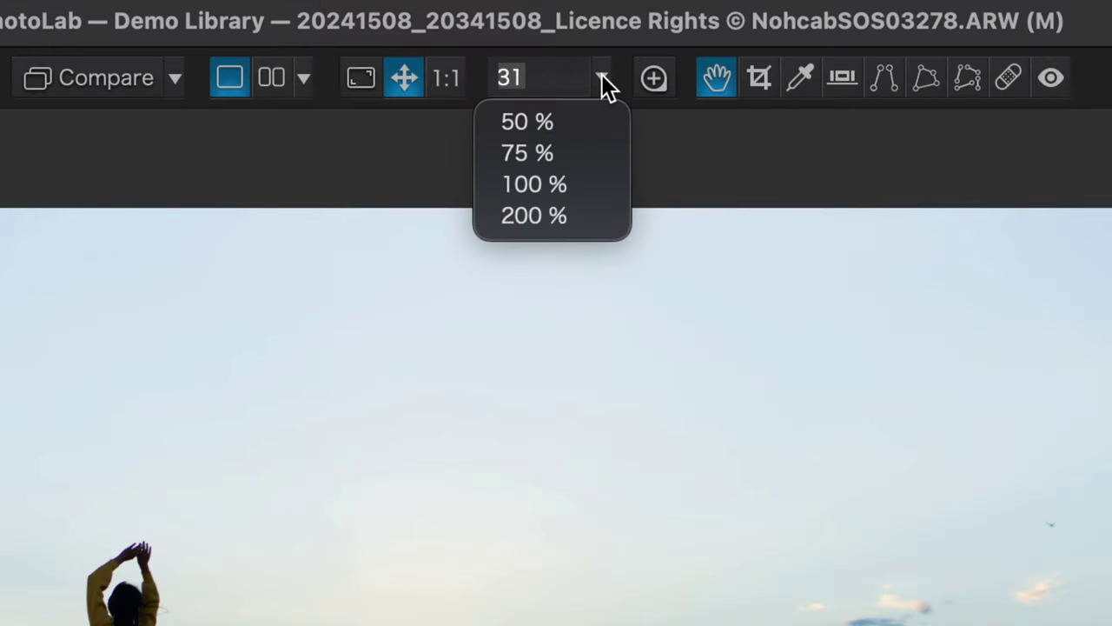
{"action": "left_click", "coordinate": [604, 82]}
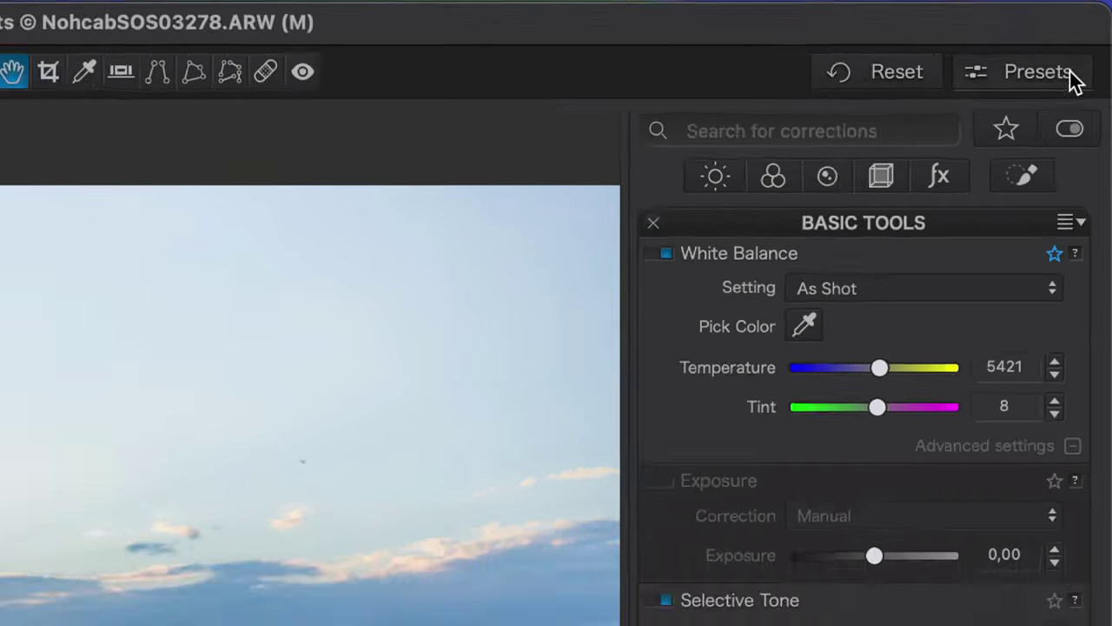
Browse the thumbnails of the general purpose and Portrait and Landscape presets, and close the preset gallery without applying any.
{"action": "left_click", "coordinate": [1065, 87]}
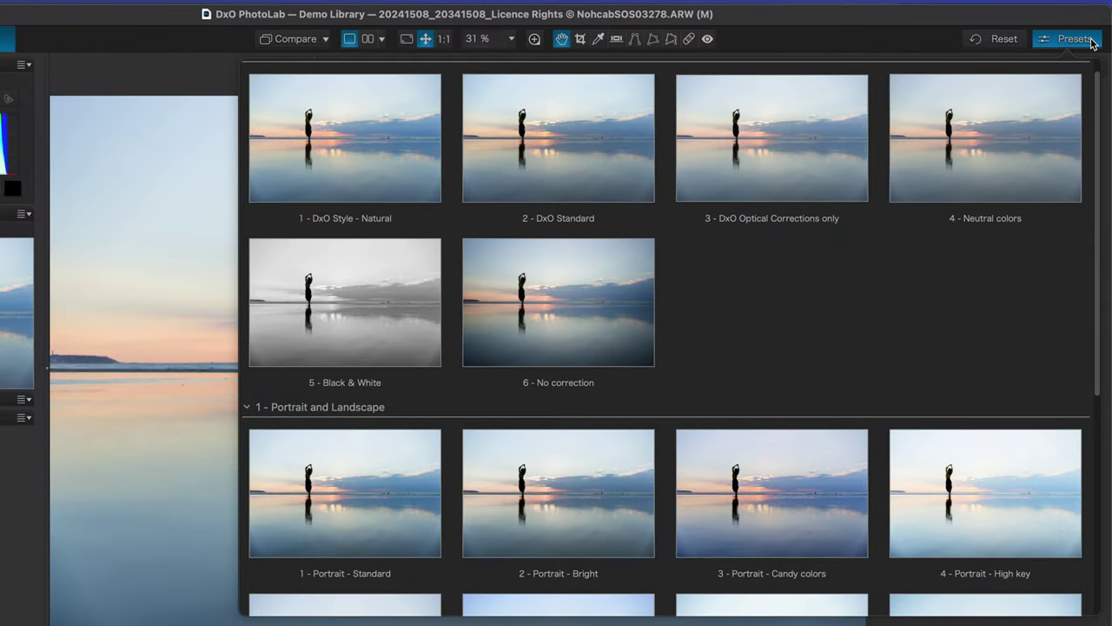
{"action": "scroll", "coordinate": [993, 300], "scroll_direction": "down", "scroll_amount": 5}
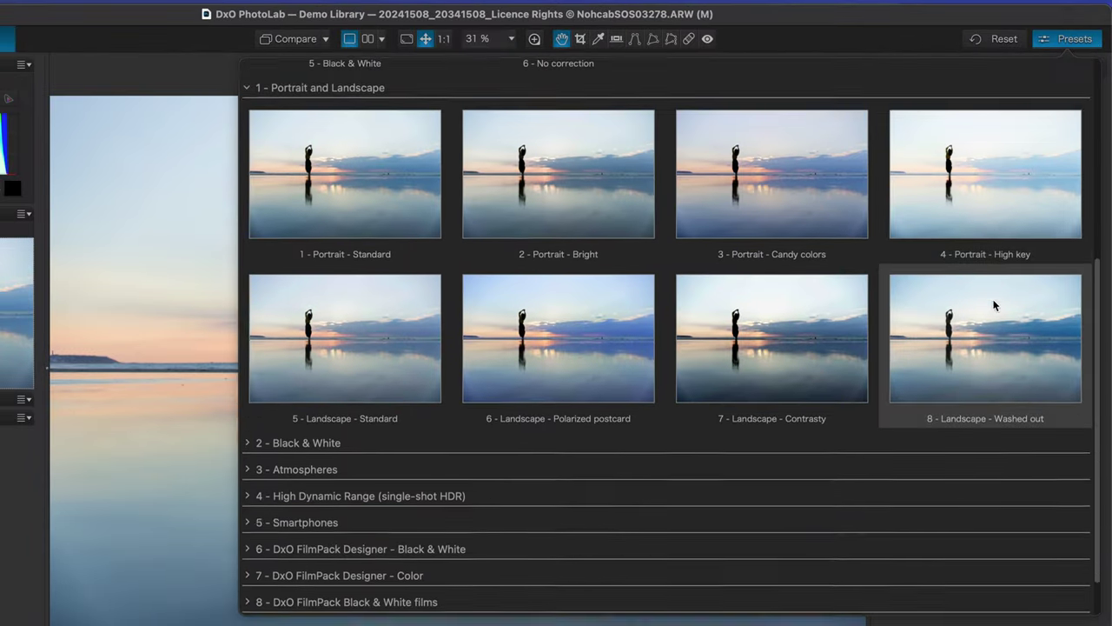
{"action": "scroll", "coordinate": [993, 304], "scroll_direction": "up", "scroll_amount": 10}
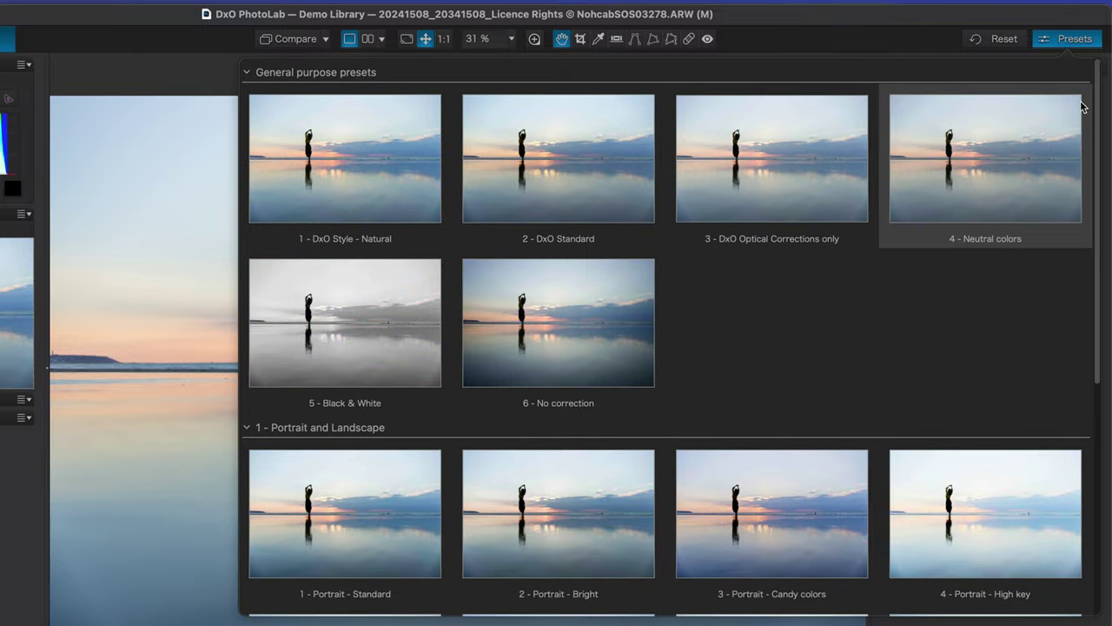
{"action": "left_click", "coordinate": [1059, 44]}
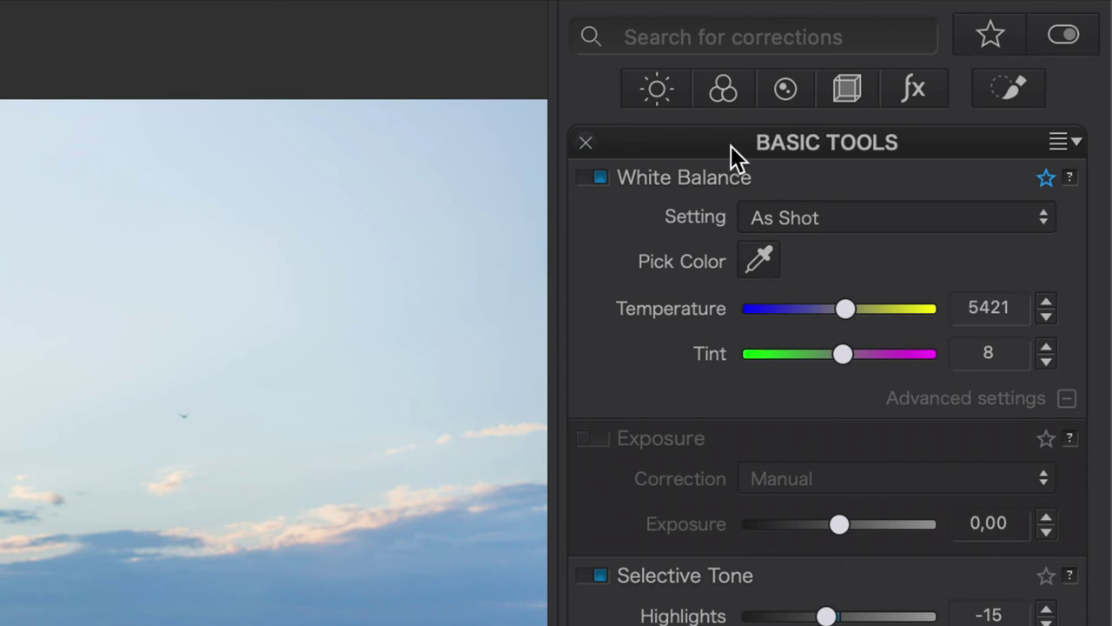
Browse the Light corrections, and show only the favorite corrections before restoring the full palette.
{"action": "left_click", "coordinate": [657, 91]}
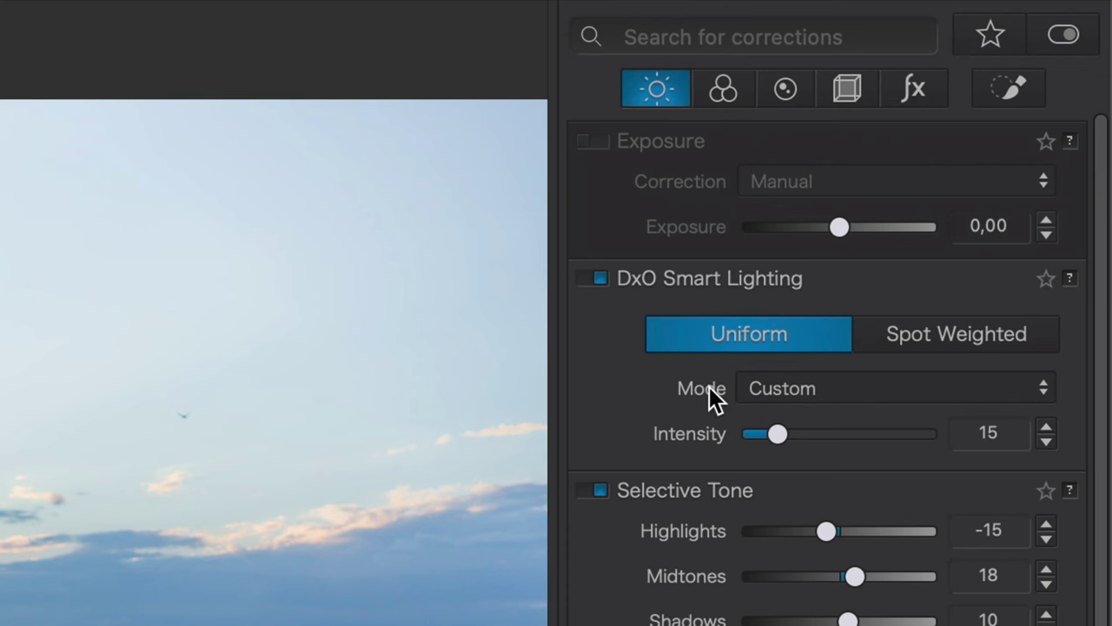
{"action": "scroll", "coordinate": [711, 395], "scroll_direction": "down", "scroll_amount": 8}
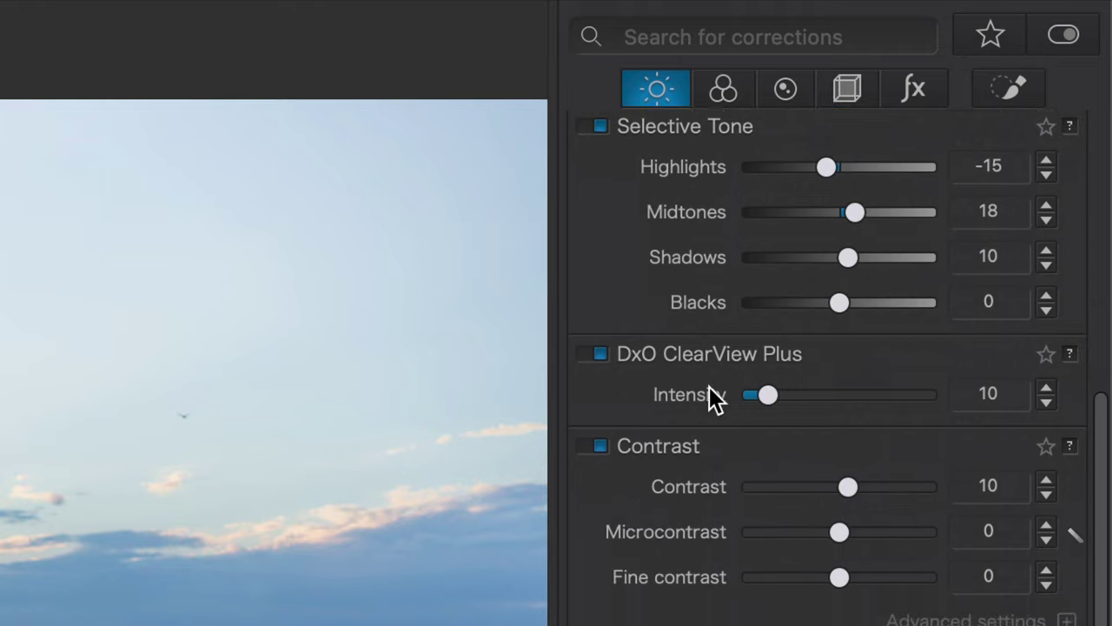
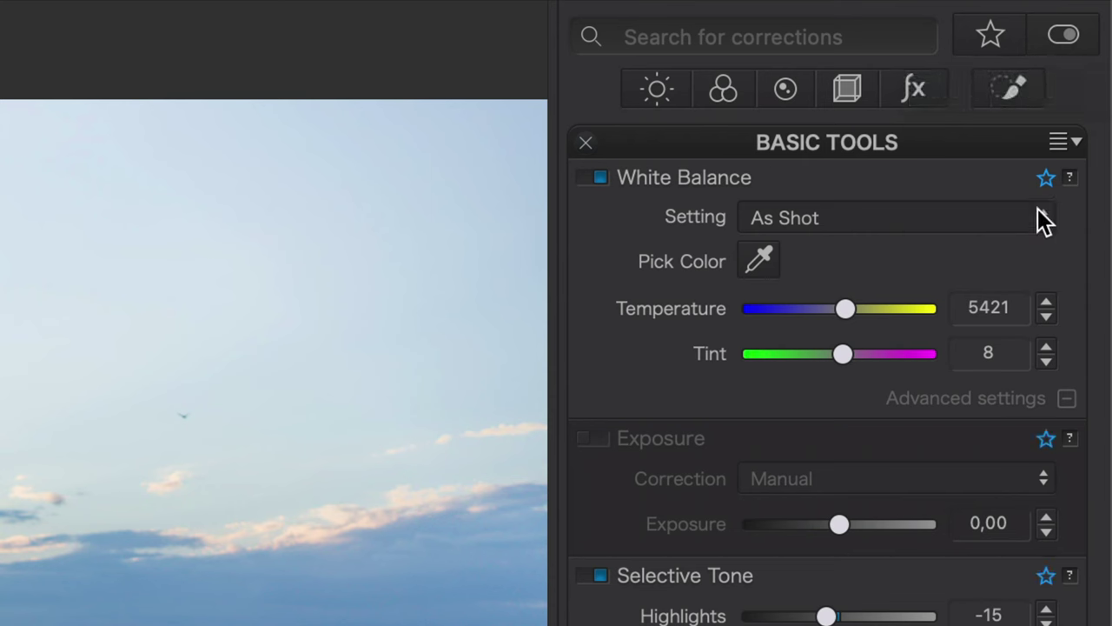
{"action": "left_click", "coordinate": [996, 36]}
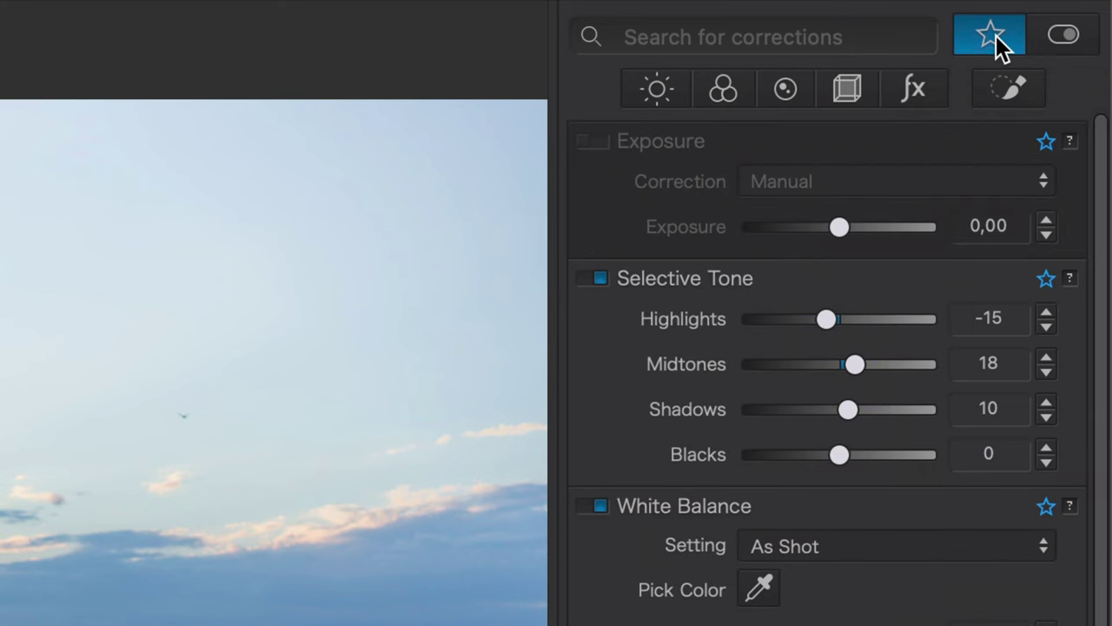
{"action": "scroll", "coordinate": [938, 509], "scroll_direction": "down", "scroll_amount": 5}
{"action": "scroll", "coordinate": [938, 508], "scroll_direction": "up", "scroll_amount": 3}
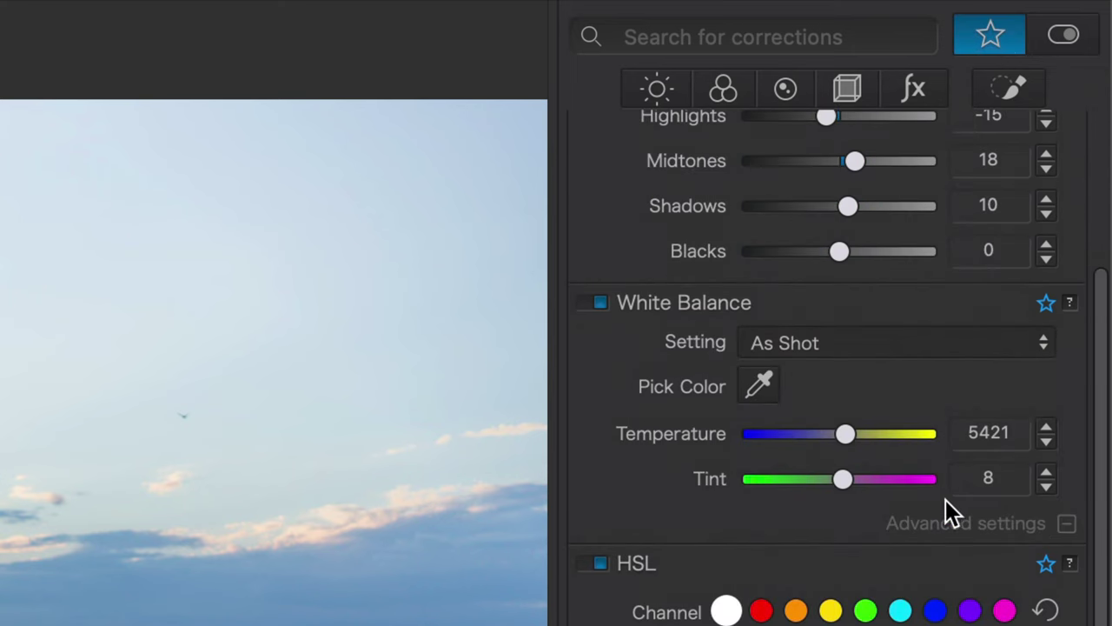
{"action": "left_click", "coordinate": [1005, 51]}
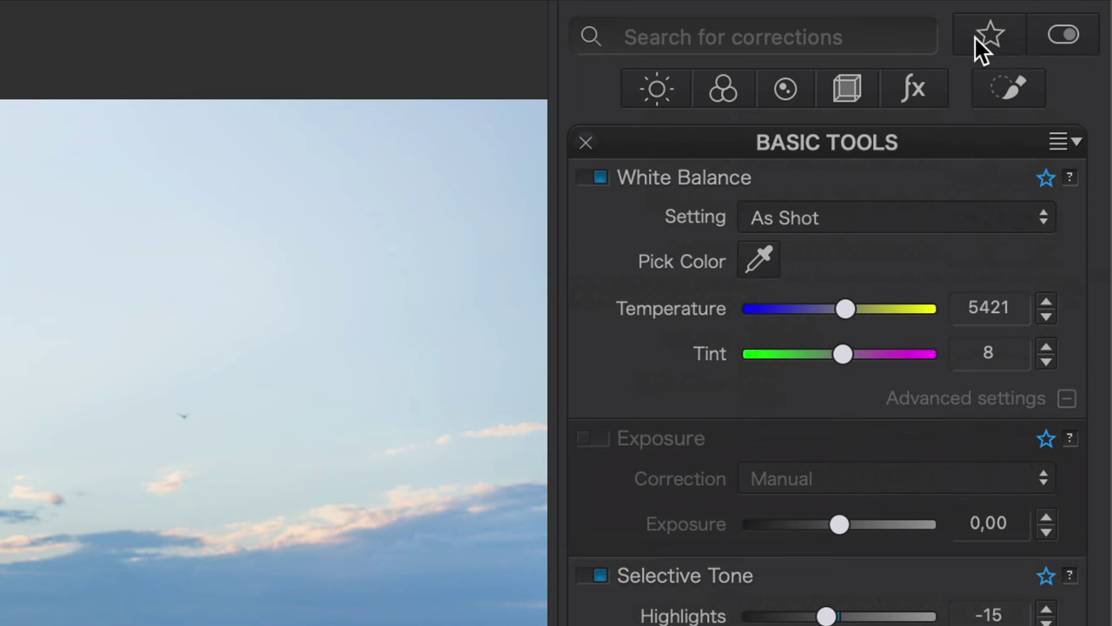
Search the corrections for "curve" and compare the Tone Curve's Luma and RGB channels.
{"action": "left_click", "coordinate": [838, 31]}
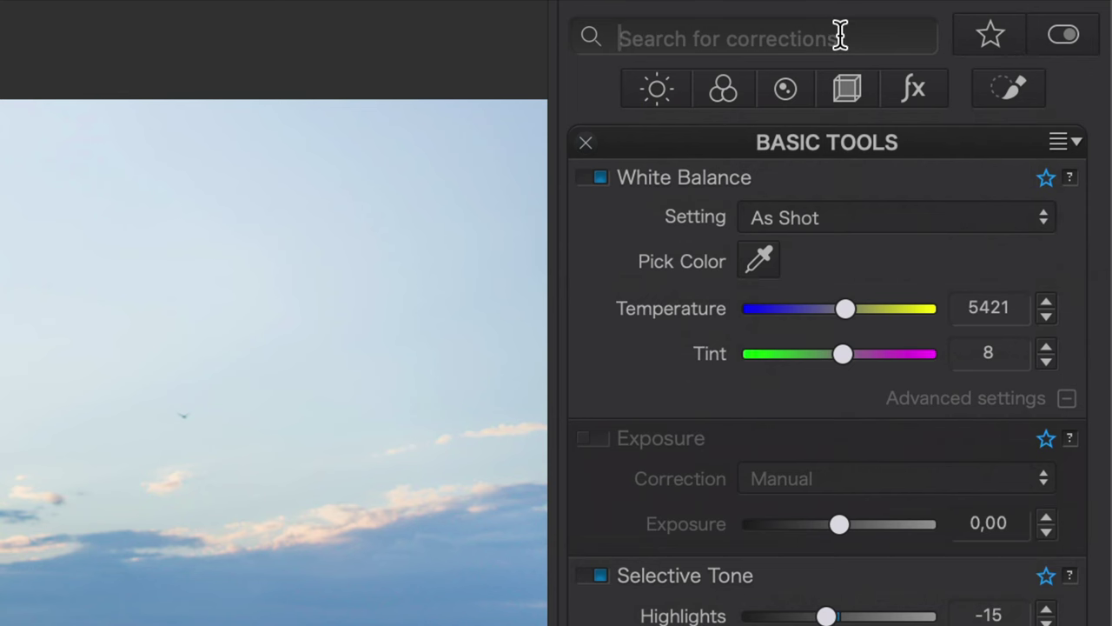
{"action": "type", "text": "curve"}
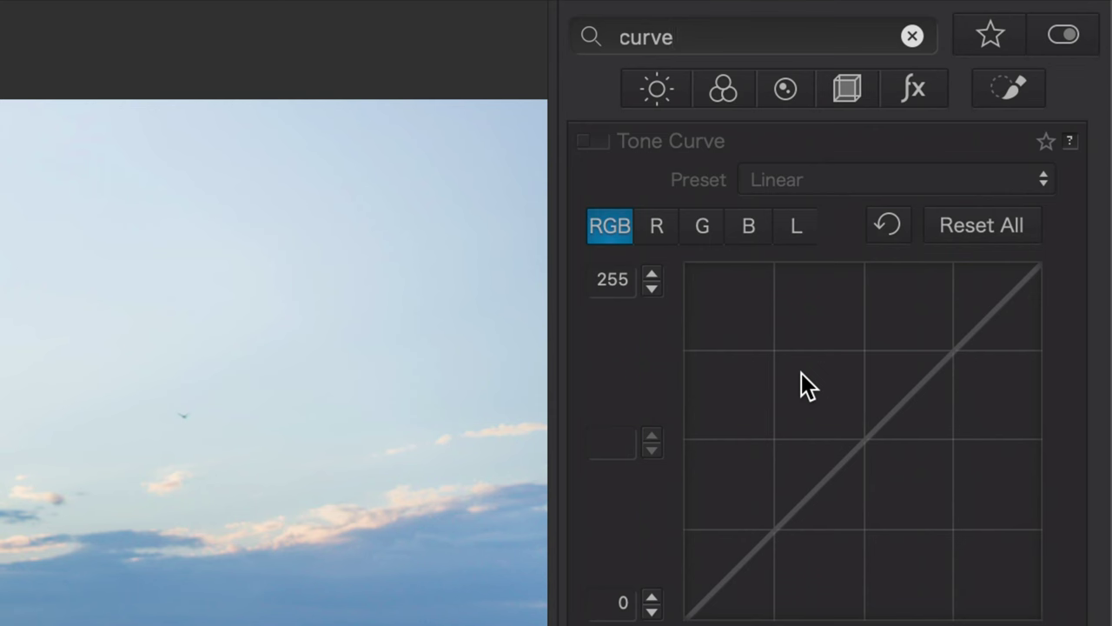
{"action": "left_click", "coordinate": [796, 227]}
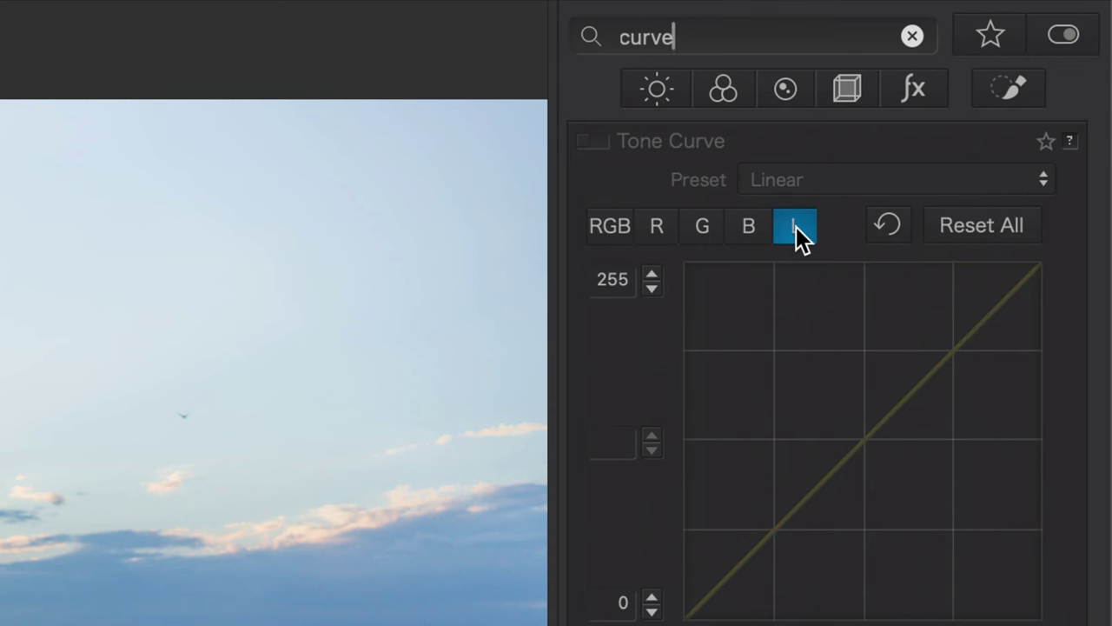
{"action": "left_click", "coordinate": [629, 226]}
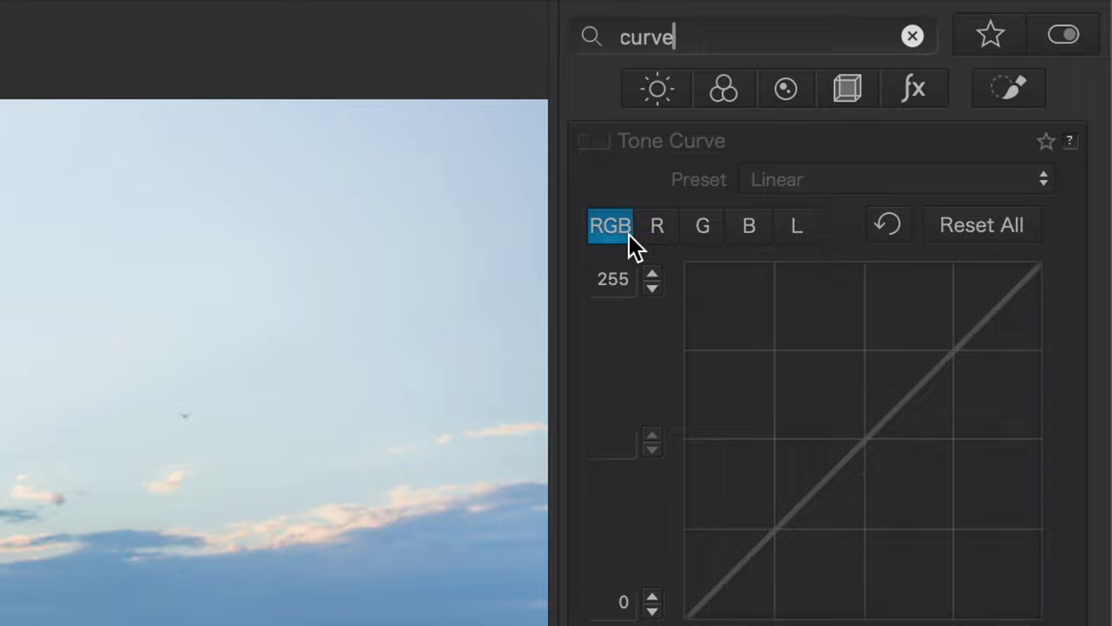
Try adjusting the tone curve of the beach photo, and reset all its channels.
{"action": "mouse_move", "coordinate": [997, 196]}
{"action": "left_mouse_down"}
{"action": "mouse_move", "coordinate": [998, 232]}
{"action": "mouse_move", "coordinate": [1000, 157]}
{"action": "mouse_move", "coordinate": [988, 238]}
{"action": "mouse_move", "coordinate": [988, 153]}
{"action": "mouse_move", "coordinate": [995, 201]}
{"action": "left_mouse_up"}
{"action": "left_click", "coordinate": [1050, 98]}
{"action": "left_click", "coordinate": [1050, 102]}
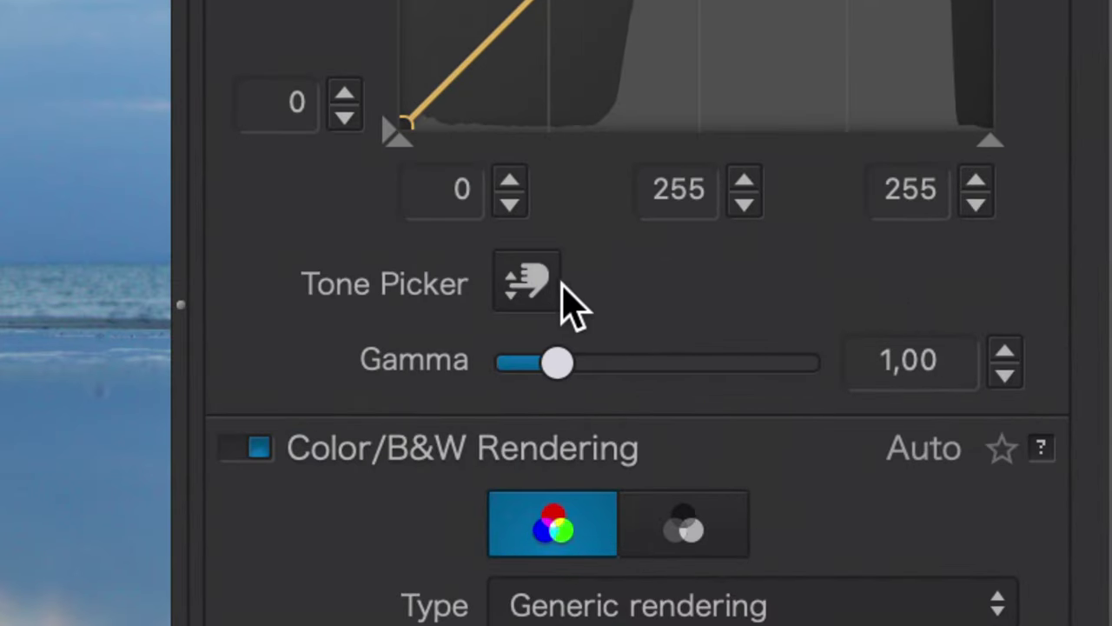
Adjust the Luma curve with the Tone Picker, darkening the blue clouds and brightening the pale sky near the woman's arms.
{"action": "left_click", "coordinate": [532, 283]}
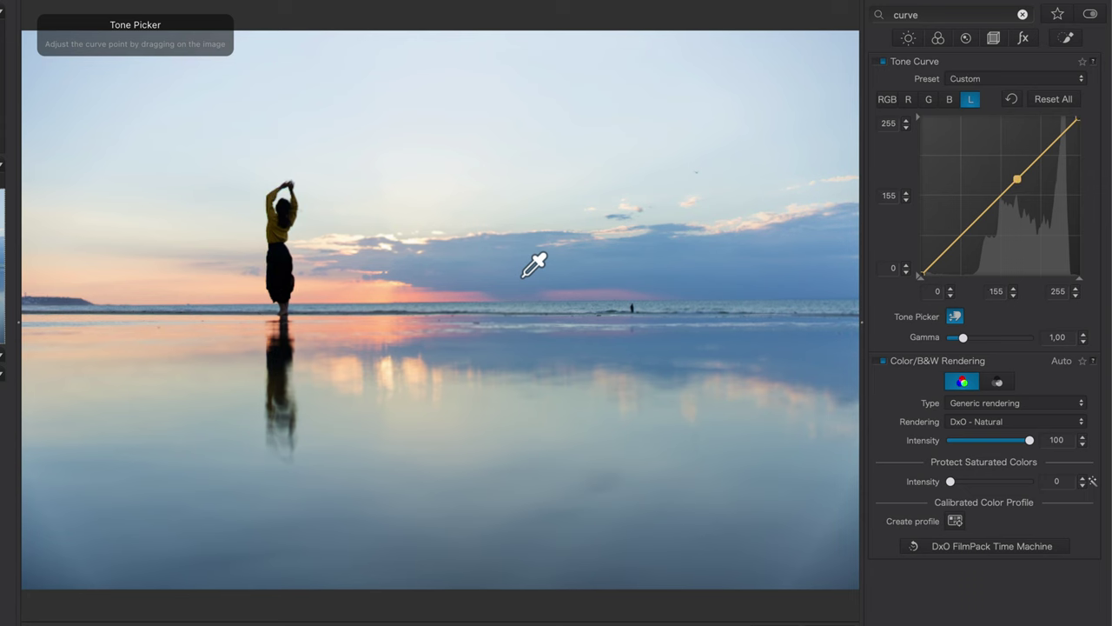
{"action": "left_click_drag", "start_coordinate": [529, 258], "coordinate": [521, 280]}
{"action": "left_click", "coordinate": [440, 187]}
{"action": "left_click_drag", "start_coordinate": [438, 181], "coordinate": [440, 164]}
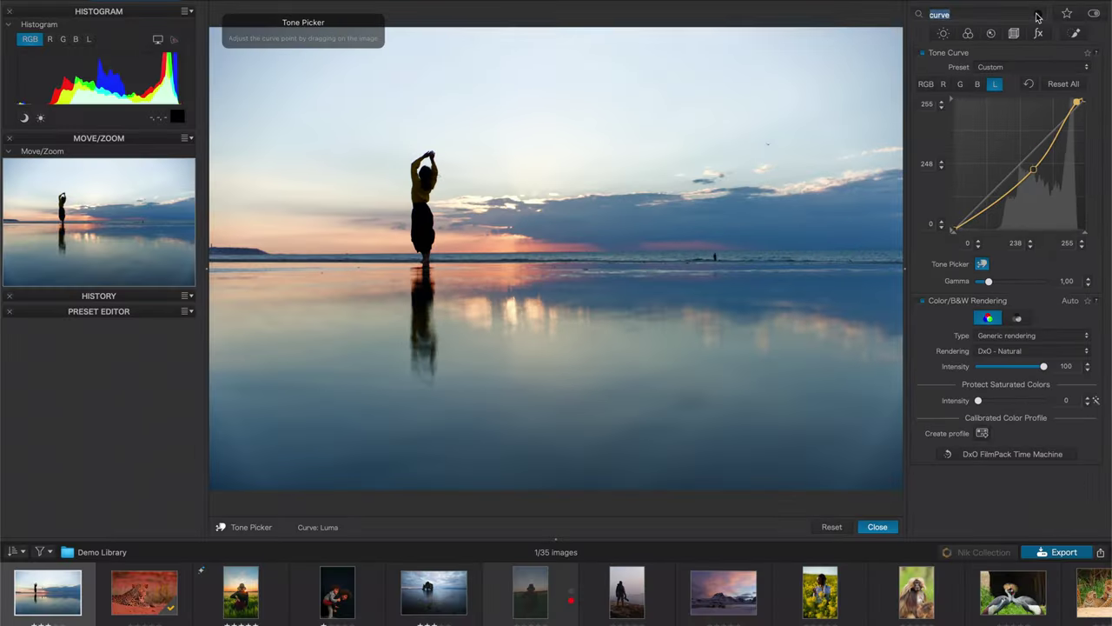
Open the leopard photo from the filmstrip and show its Detail corrections, including DxO Denoising Technologies.
{"action": "left_click", "coordinate": [124, 596]}
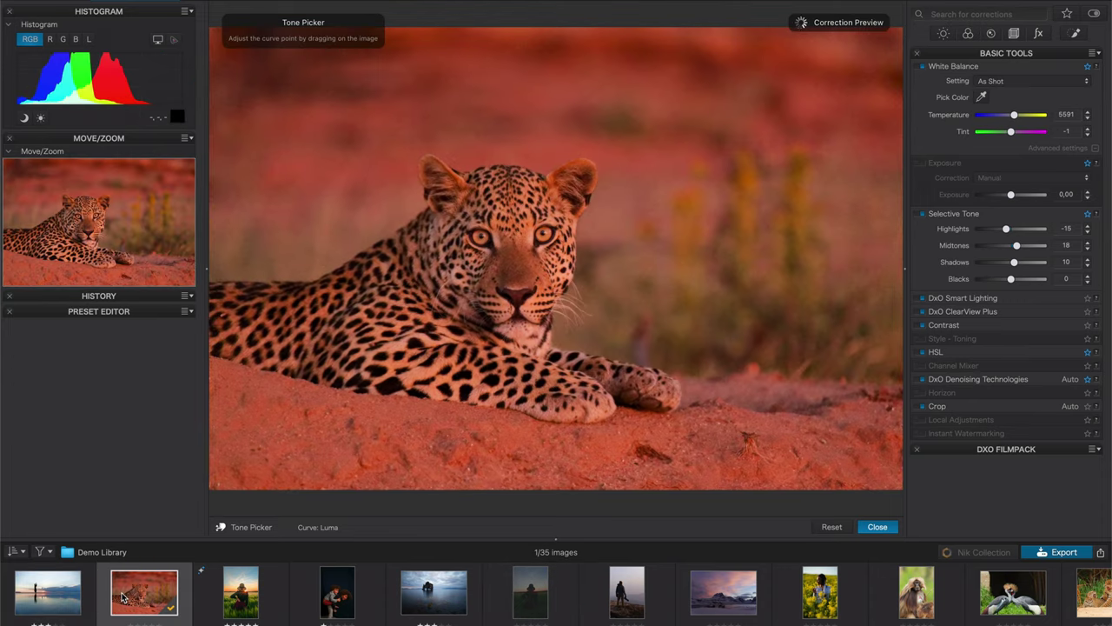
{"action": "left_click", "coordinate": [991, 35]}
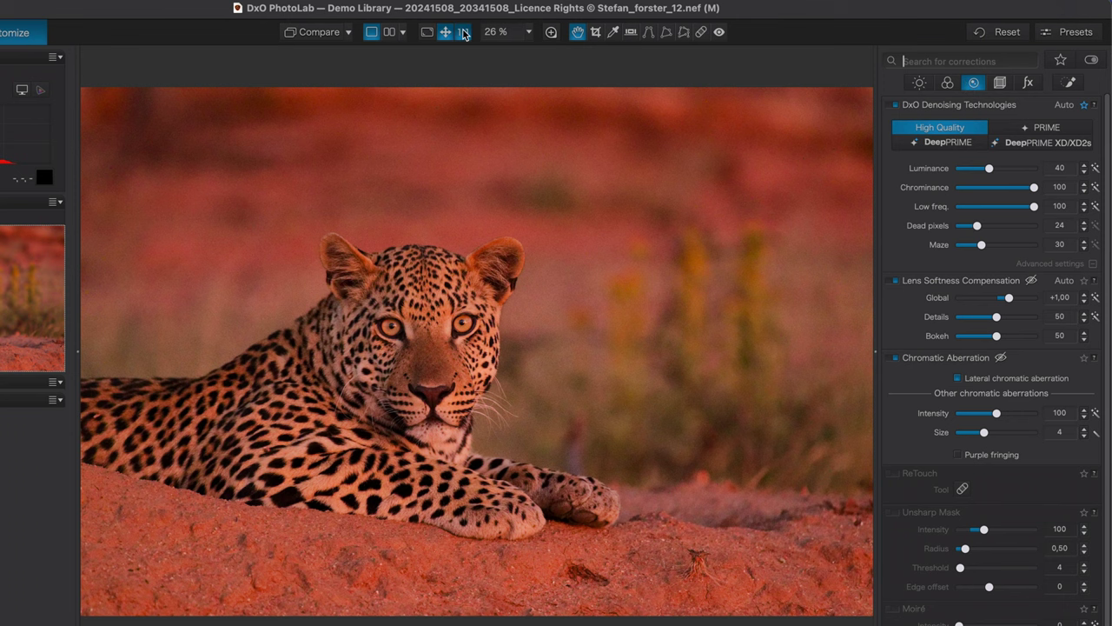
Inspect the leopard's face at 100%, fit the image in view again, and examine the head with the Loupe.
{"action": "left_click", "coordinate": [464, 33]}
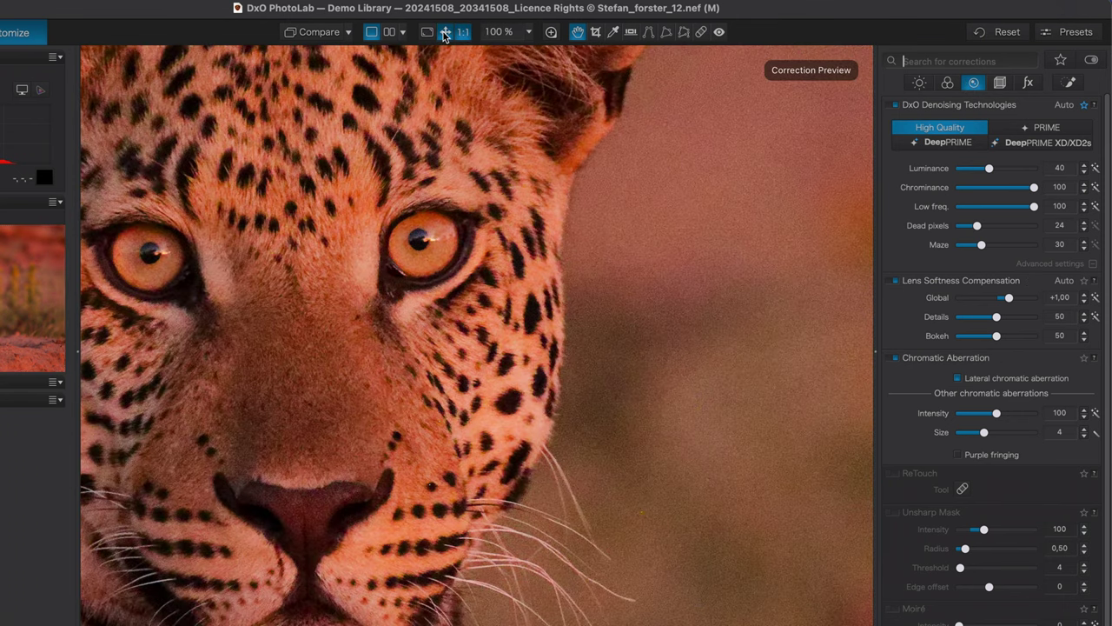
{"action": "left_click", "coordinate": [444, 33]}
{"action": "left_click", "coordinate": [551, 33]}
{"action": "left_click_drag", "start_coordinate": [461, 325], "coordinate": [389, 233]}
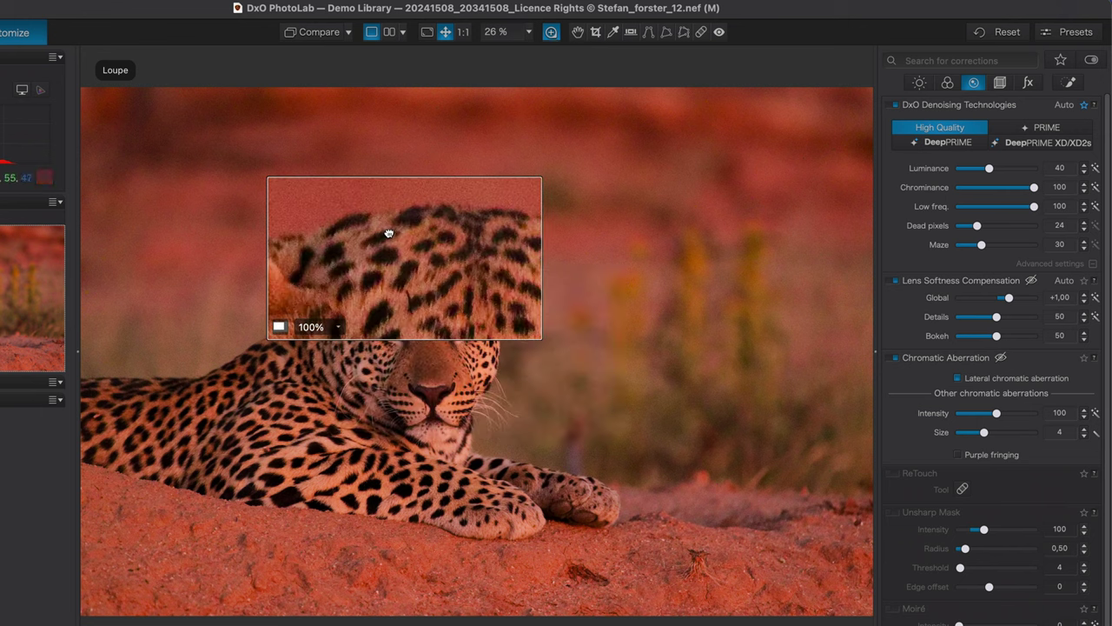
Apply DeepPRIME XD/XD2s denoising to the leopard photo, examine the eye and whiskers with the Loupe, and close the Loupe.
{"action": "left_click", "coordinate": [281, 328]}
{"action": "left_click_drag", "start_coordinate": [365, 362], "coordinate": [493, 390]}
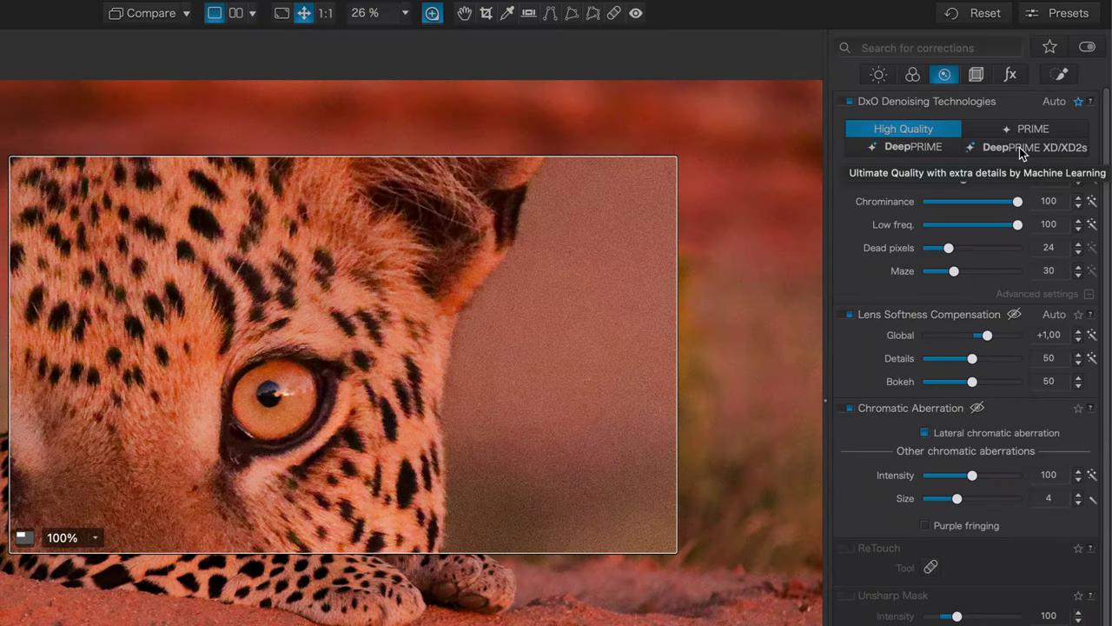
{"action": "left_click", "coordinate": [1022, 149]}
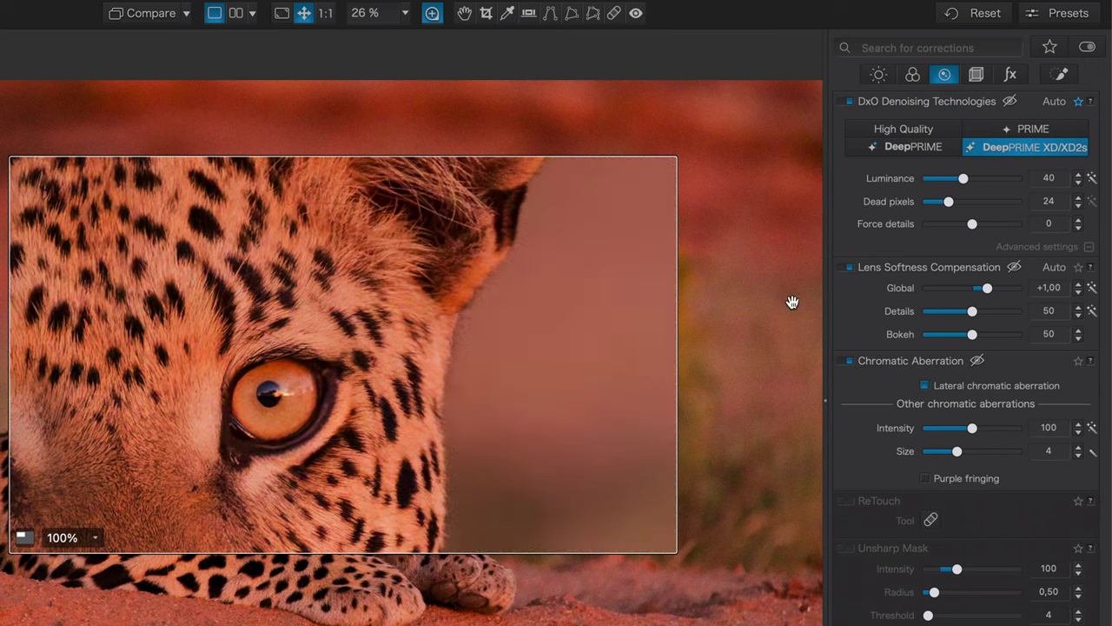
{"action": "left_click_drag", "start_coordinate": [587, 335], "coordinate": [591, 425]}
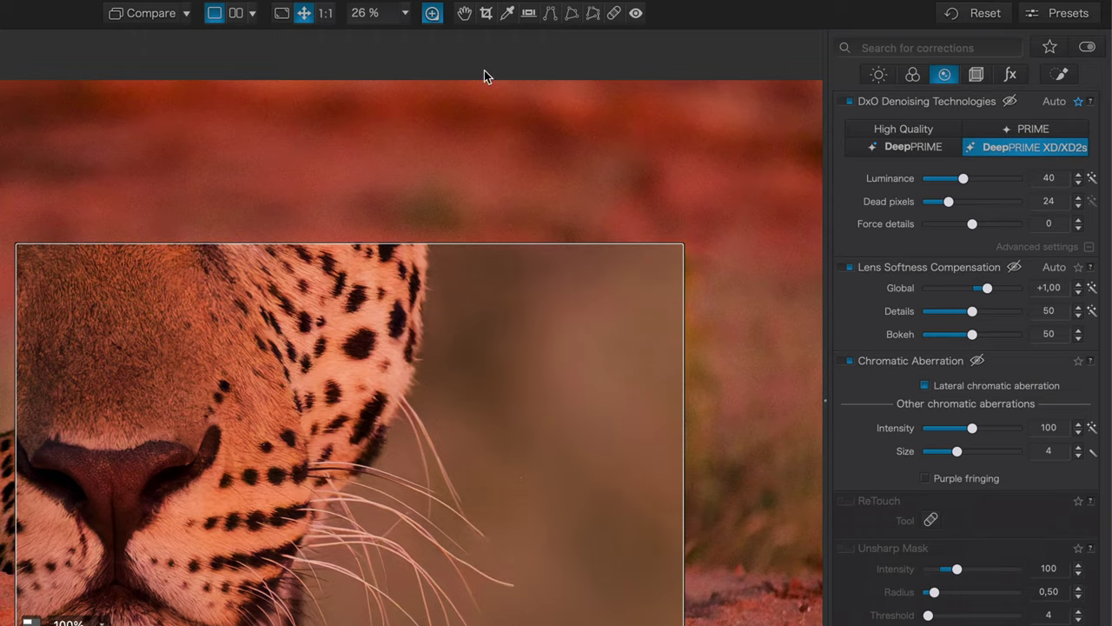
{"action": "left_click", "coordinate": [432, 14]}
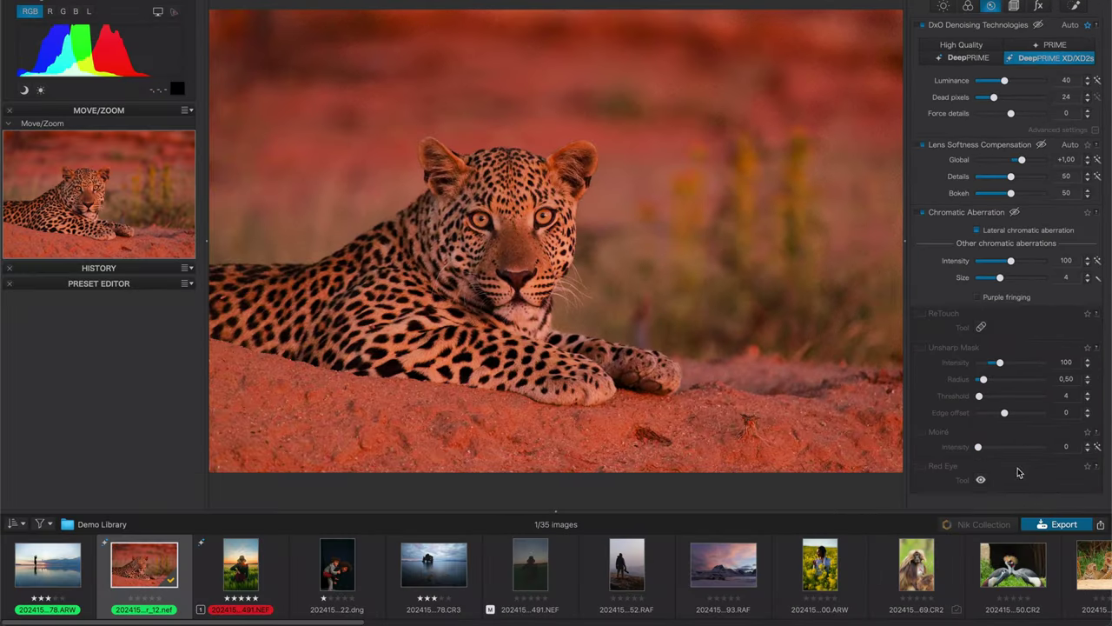
Export the denoised leopard photo to disk and show the progress of the export.
{"action": "left_click", "coordinate": [1062, 524]}
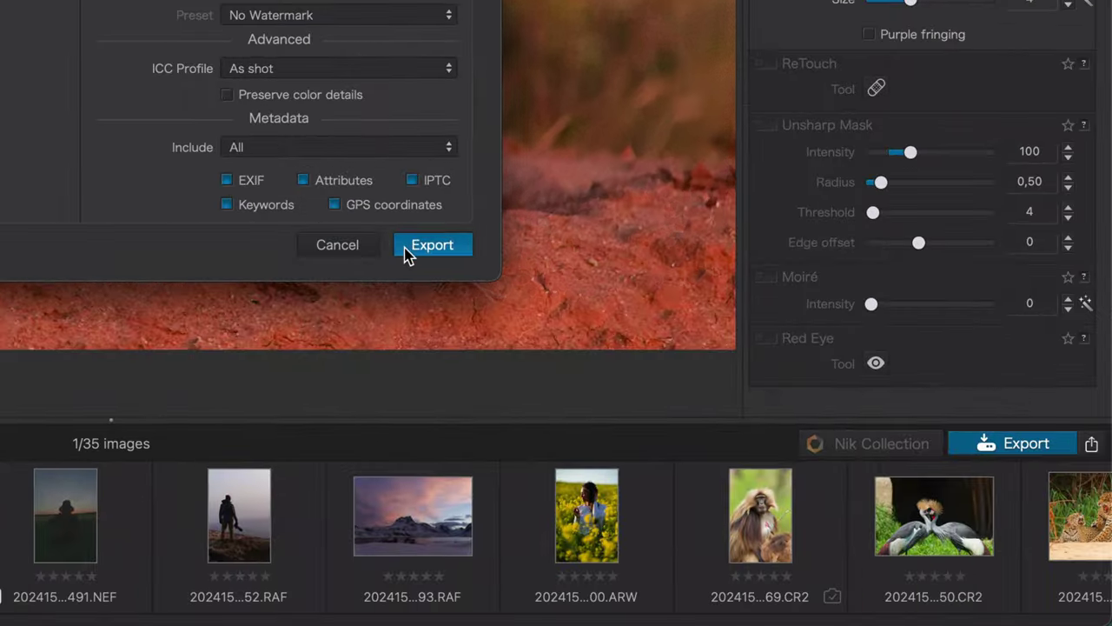
{"action": "left_click", "coordinate": [804, 583]}
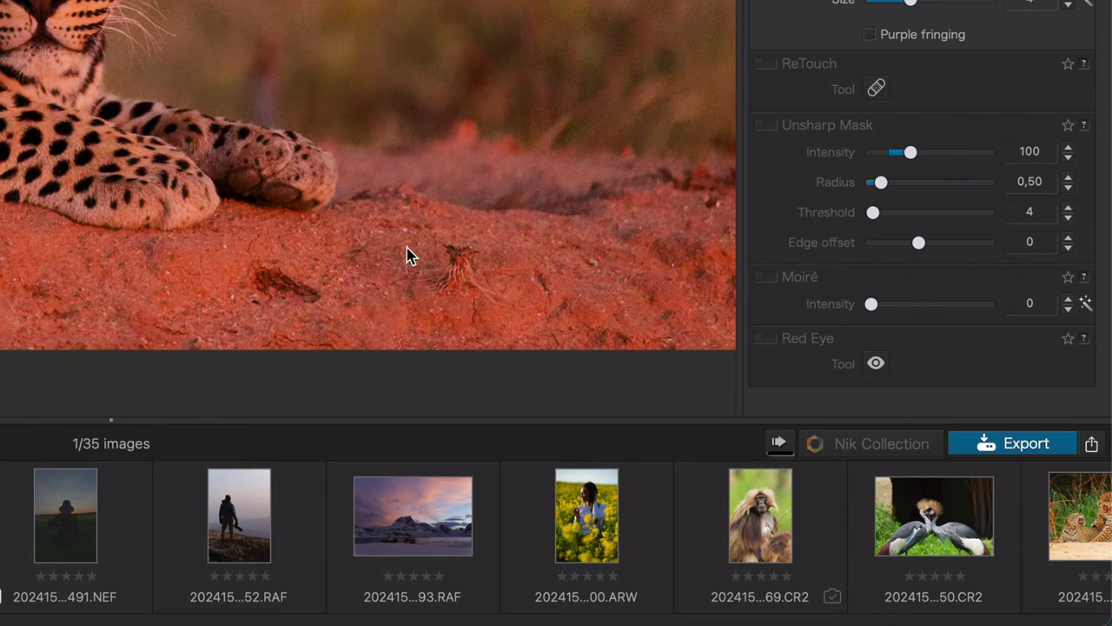
{"action": "left_click", "coordinate": [784, 453]}
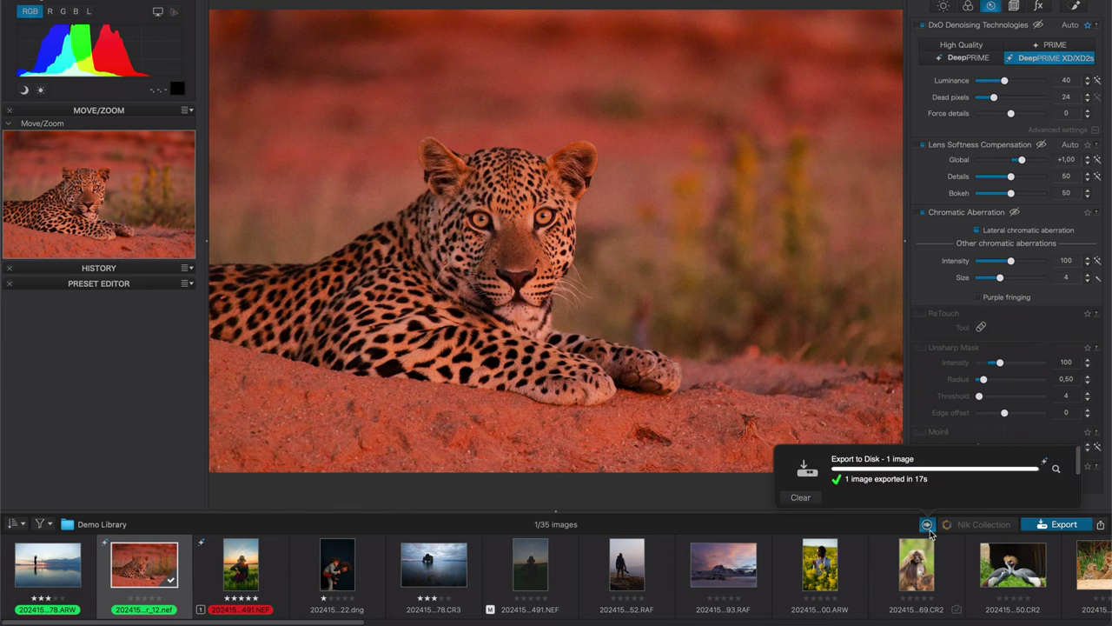
View the exported leopard JPG from the filmstrip, and return to the original NEF photo.
{"action": "left_click", "coordinate": [252, 563]}
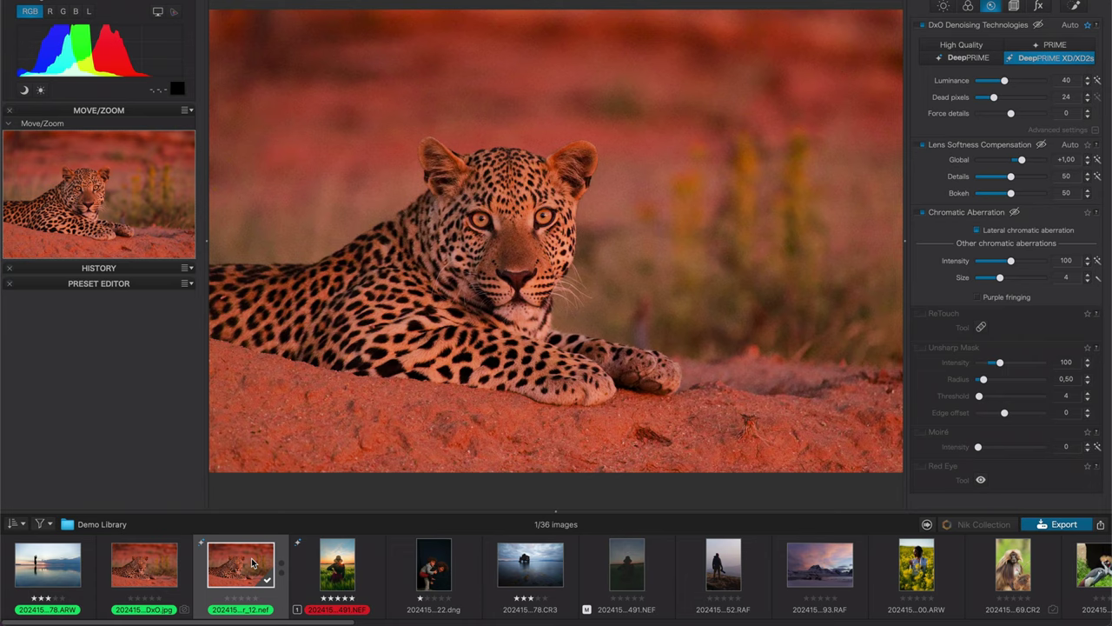
{"action": "left_click", "coordinate": [165, 569]}
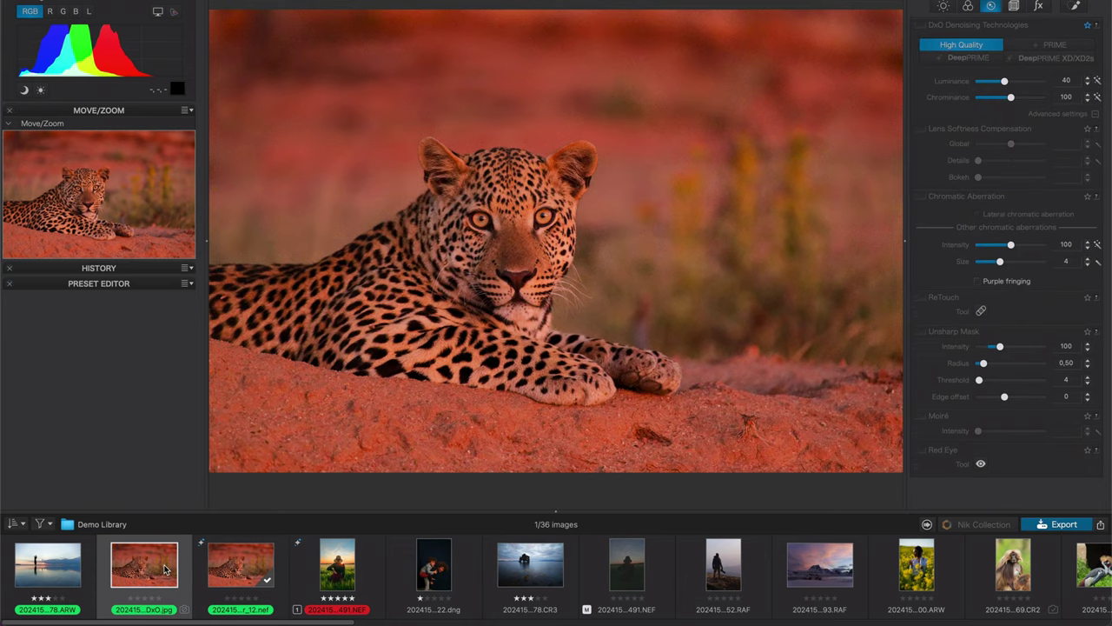
{"action": "left_click", "coordinate": [233, 580]}
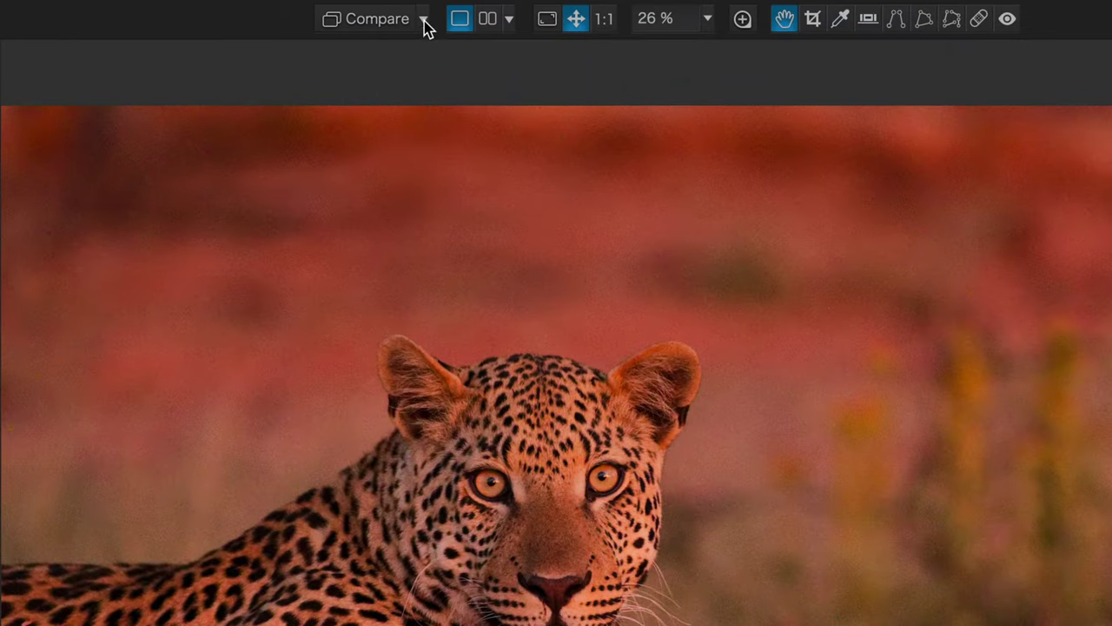
Set the last listed exported _DxO.jpg output as the comparison reference for the leopard NEF, and view the face at 100%.
{"action": "left_click", "coordinate": [424, 19]}
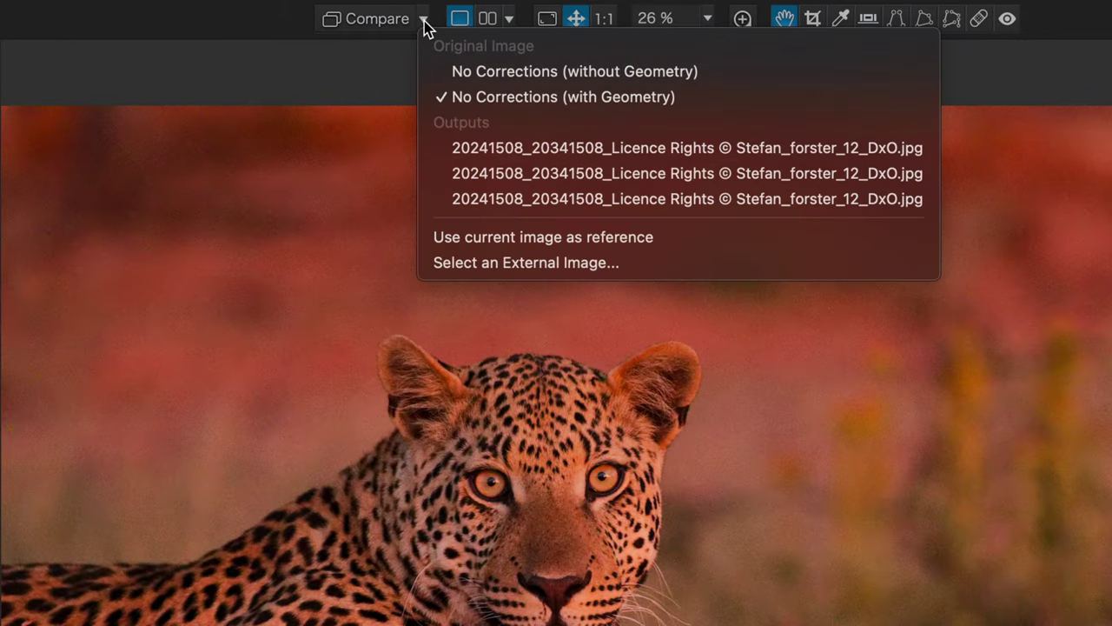
{"action": "left_click", "coordinate": [461, 198]}
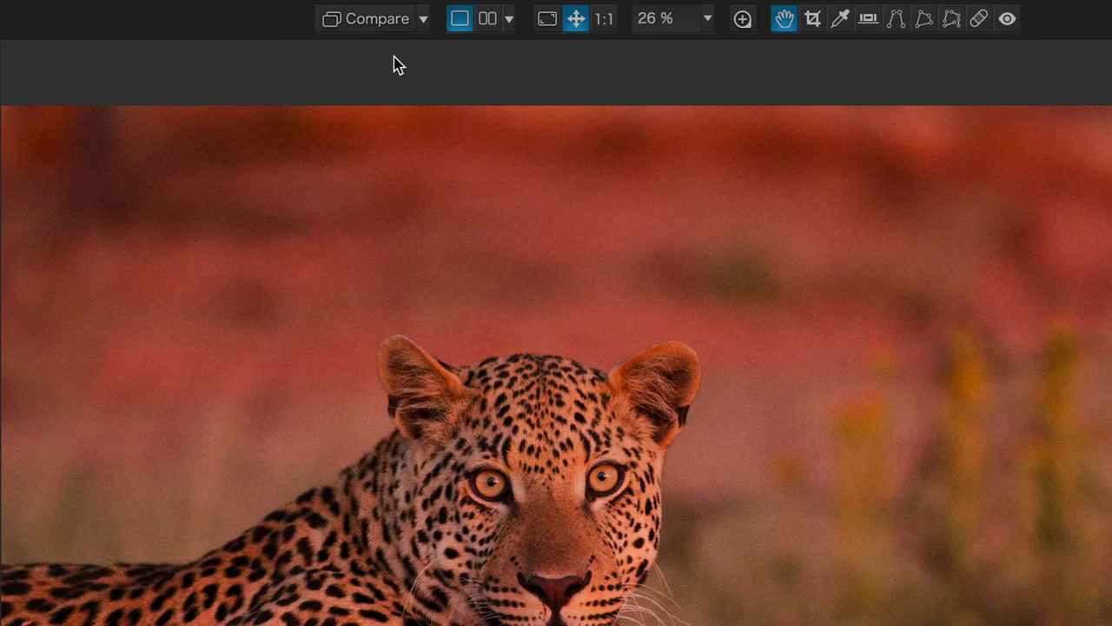
{"action": "left_click", "coordinate": [603, 19]}
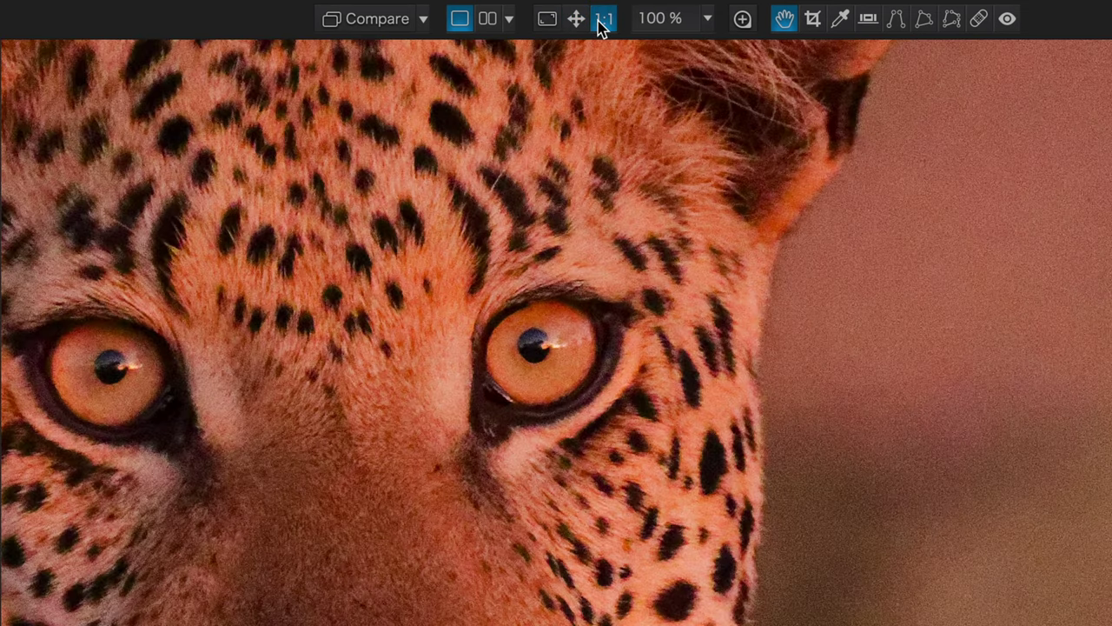